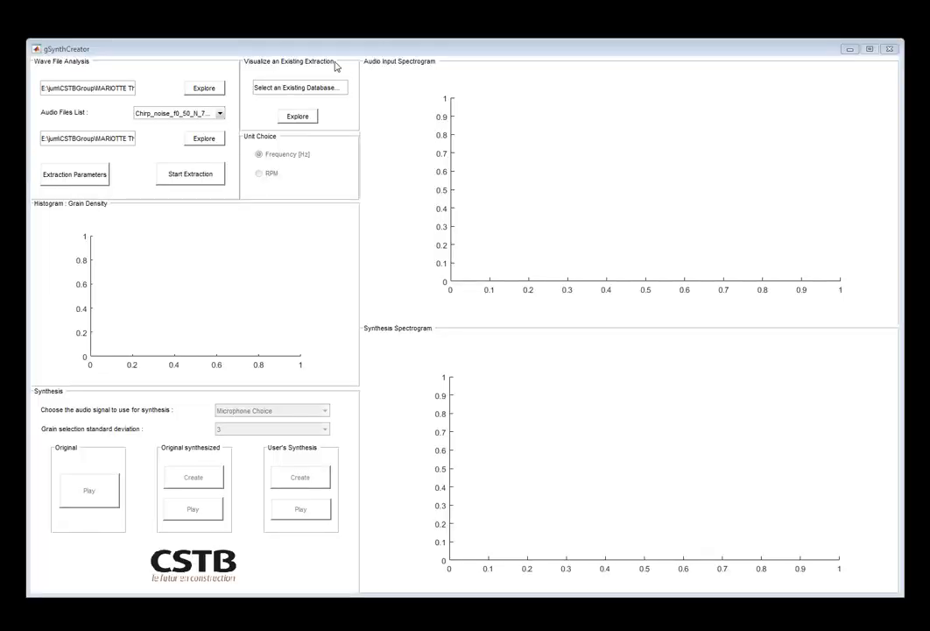
# Step: Load Kangoo_L45_up_02.wav from the motors folder as the input audio
pyautogui.click(208, 89)
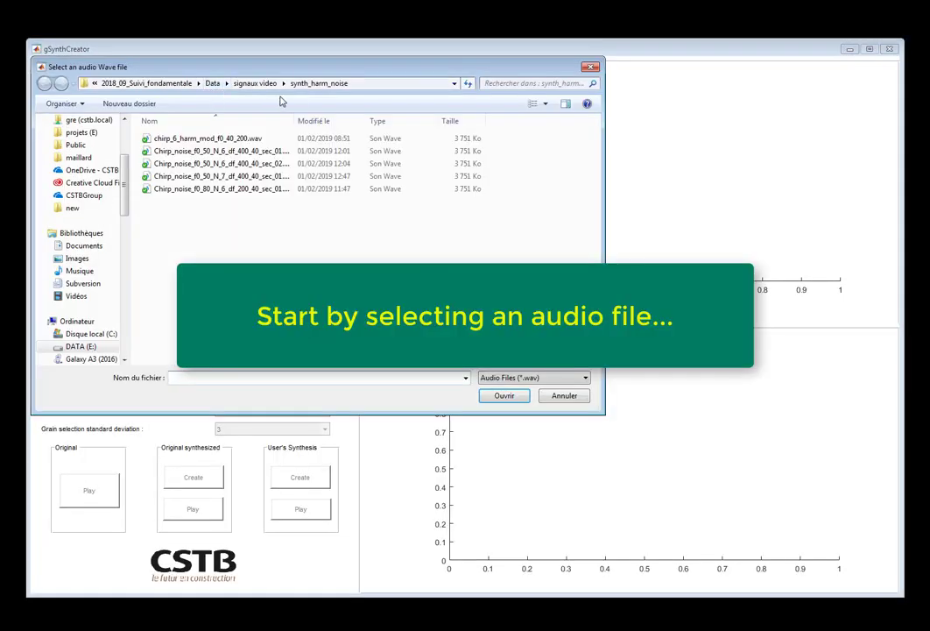
pyautogui.click(255, 83)
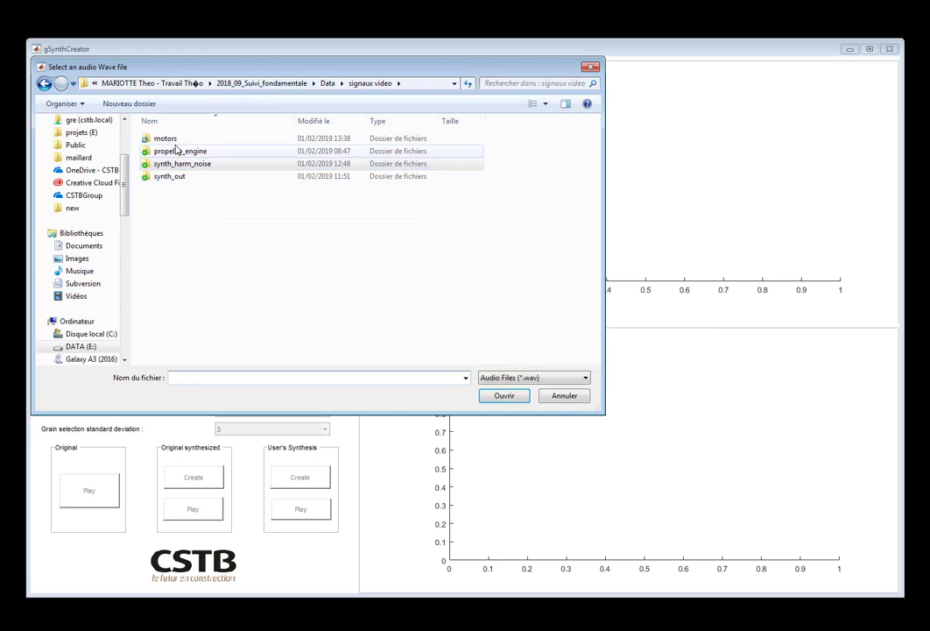
pyautogui.doubleClick(175, 139)
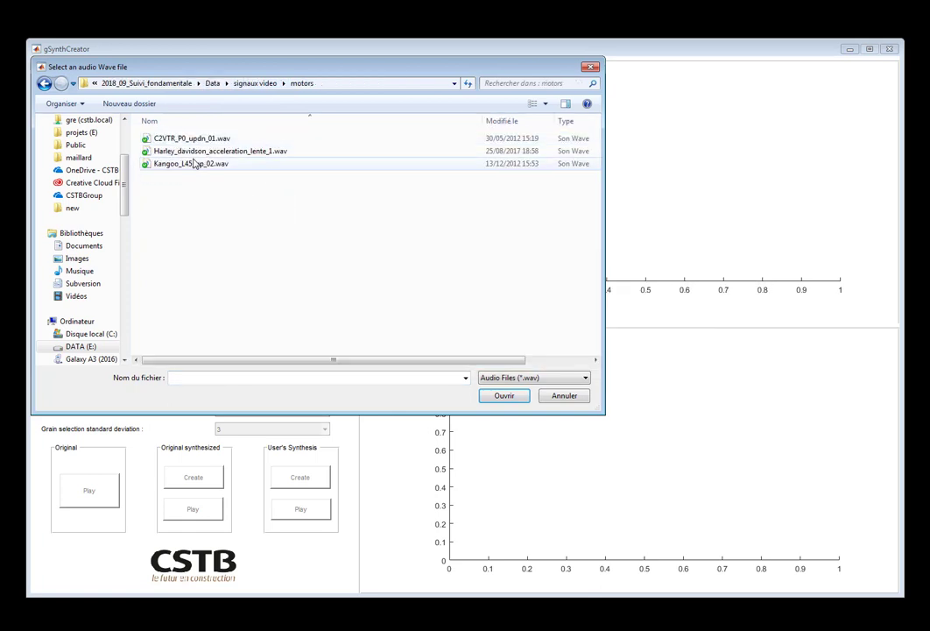
pyautogui.click(180, 164)
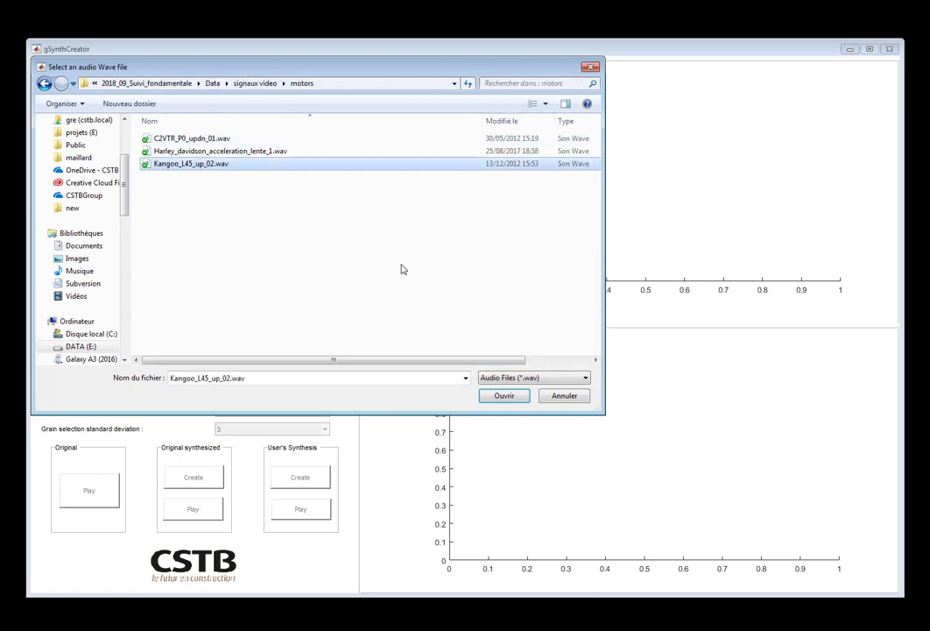
pyautogui.click(508, 400)
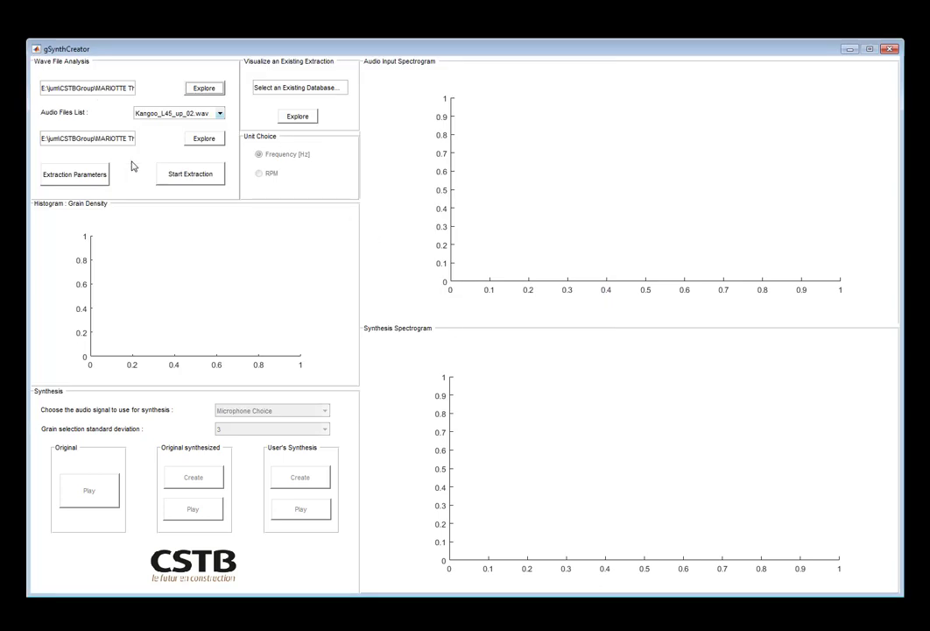
# Step: Set synth_out as the output folder
pyautogui.click(201, 140)
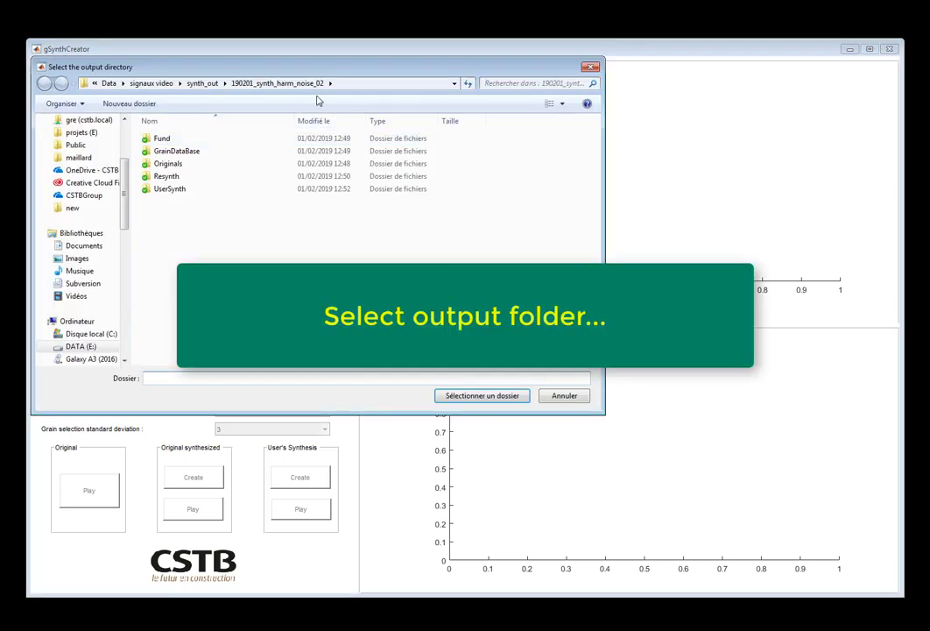
pyautogui.click(206, 82)
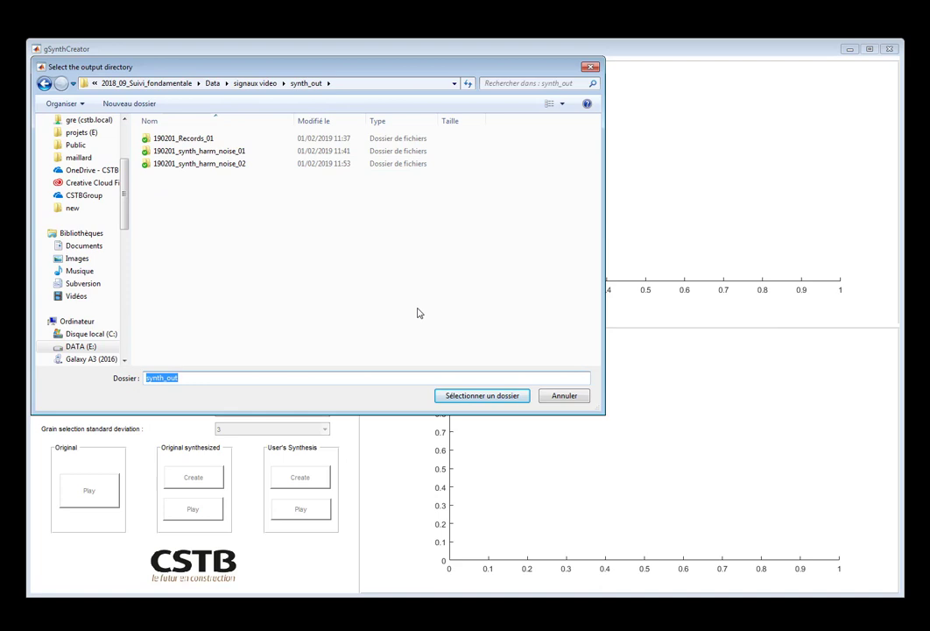
pyautogui.click(472, 402)
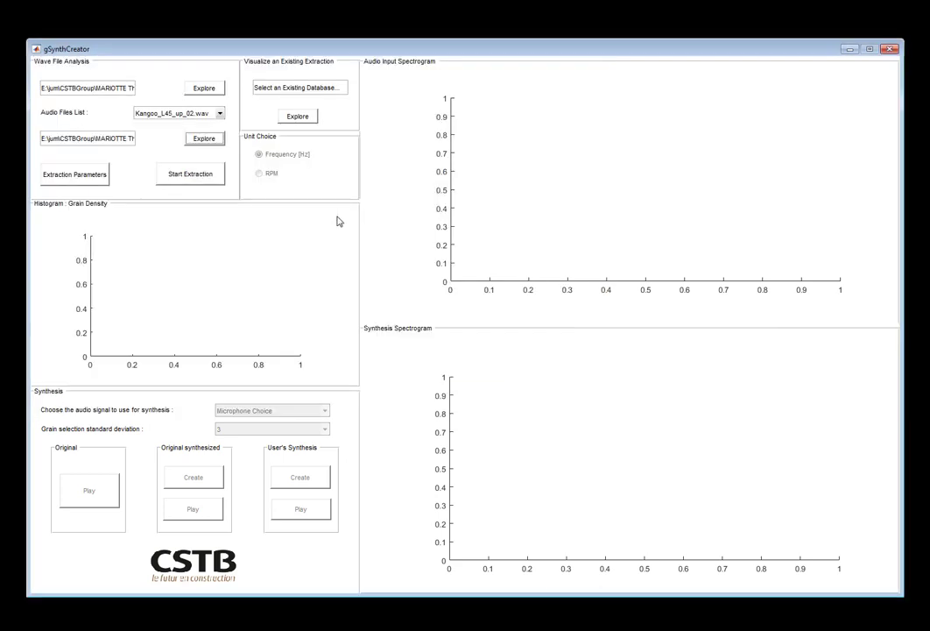
# Step: Set the sampling frequency to 44100 Hz for a 4-cylinder, 4-stroke internal combustion engine
pyautogui.click(87, 181)
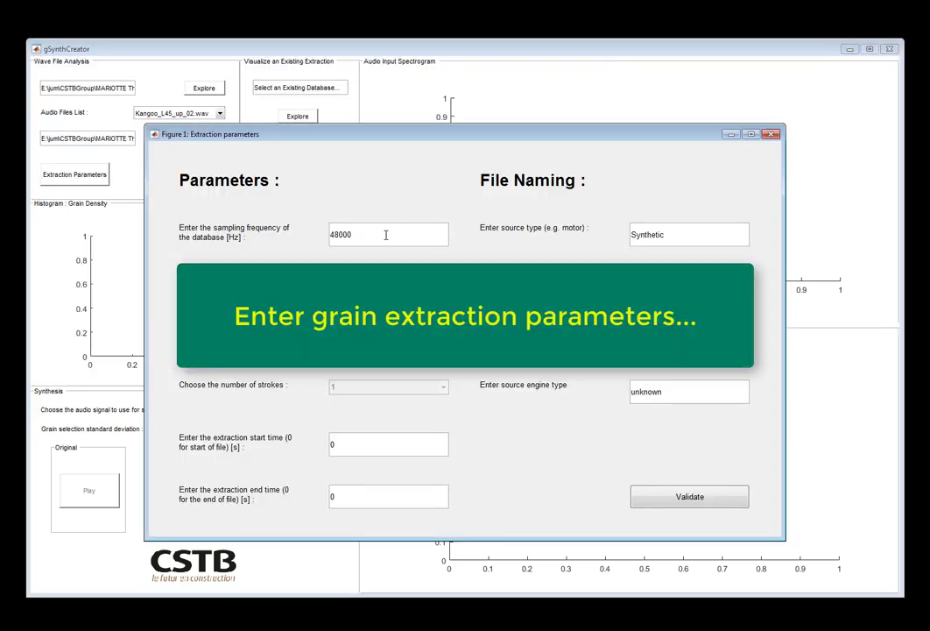
pyautogui.moveTo(443, 235); pyautogui.dragTo(245, 223)
pyautogui.write('44100')
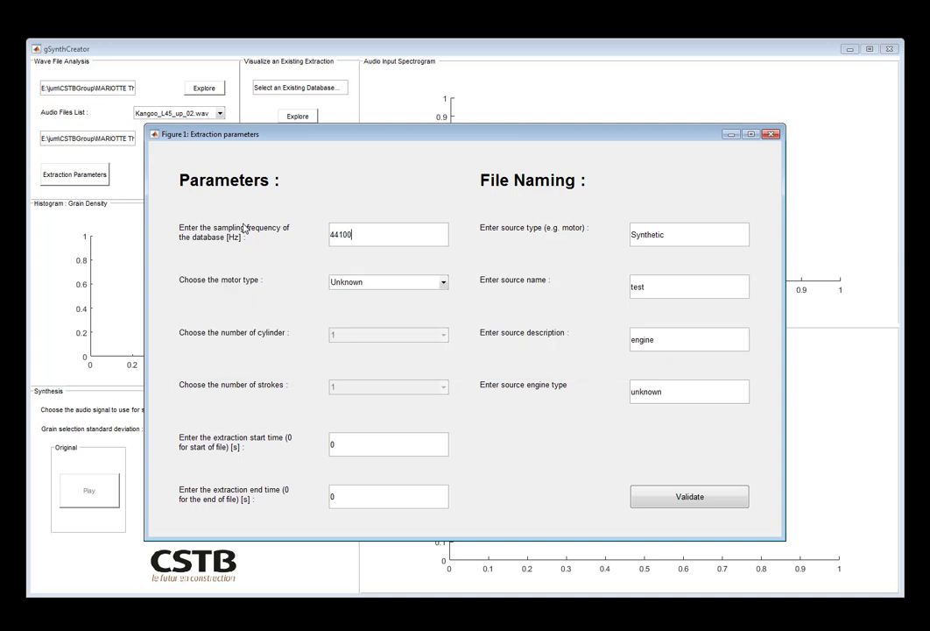
pyautogui.click(421, 285)
pyautogui.click(432, 296)
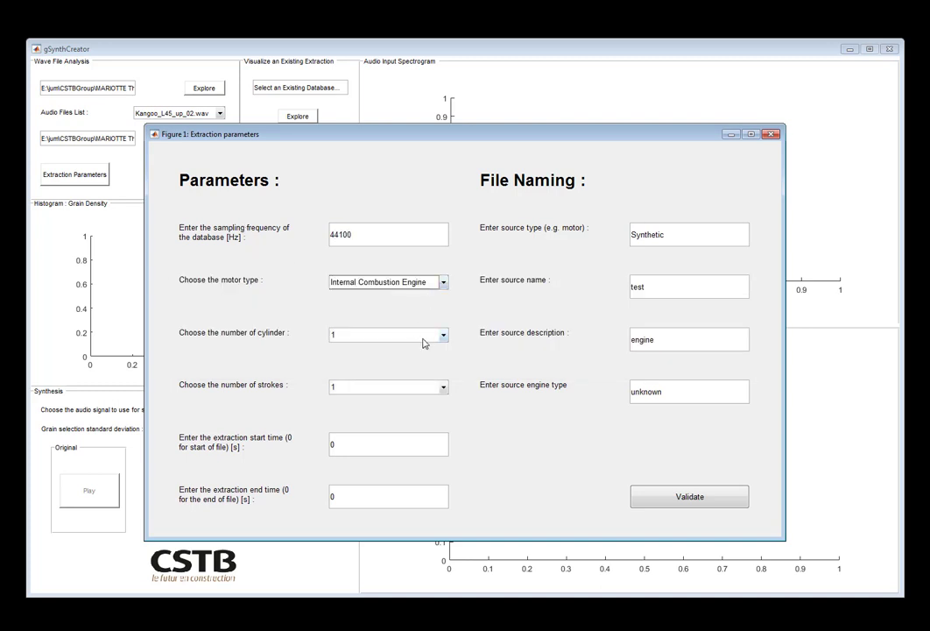
pyautogui.click(419, 335)
pyautogui.click(399, 384)
pyautogui.click(421, 387)
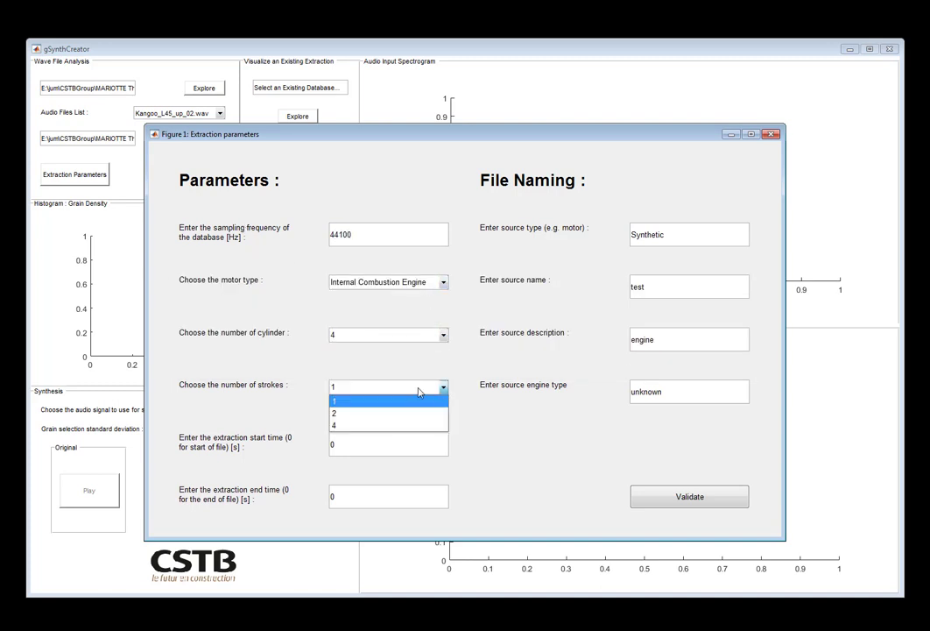
pyautogui.click(374, 426)
# Step: Label the source type motor, name kangoo, engine type diesel, and validate the parameters
pyautogui.press('Tab')
pyautogui.write('motor')
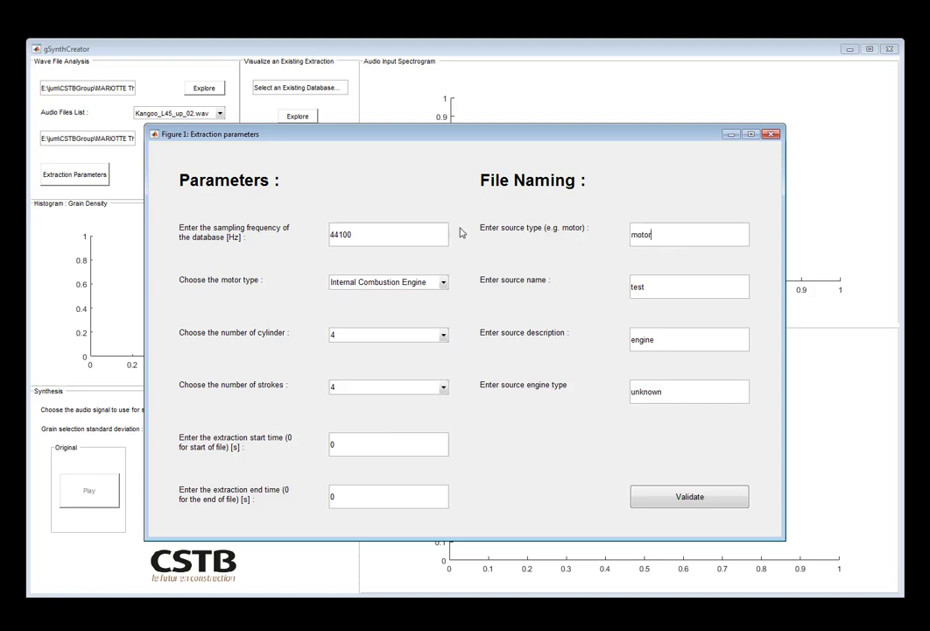
pyautogui.press('Tab')
pyautogui.write('kangoo')
pyautogui.doubleClick(684, 391)
pyautogui.write('diesel')
pyautogui.click(661, 498)
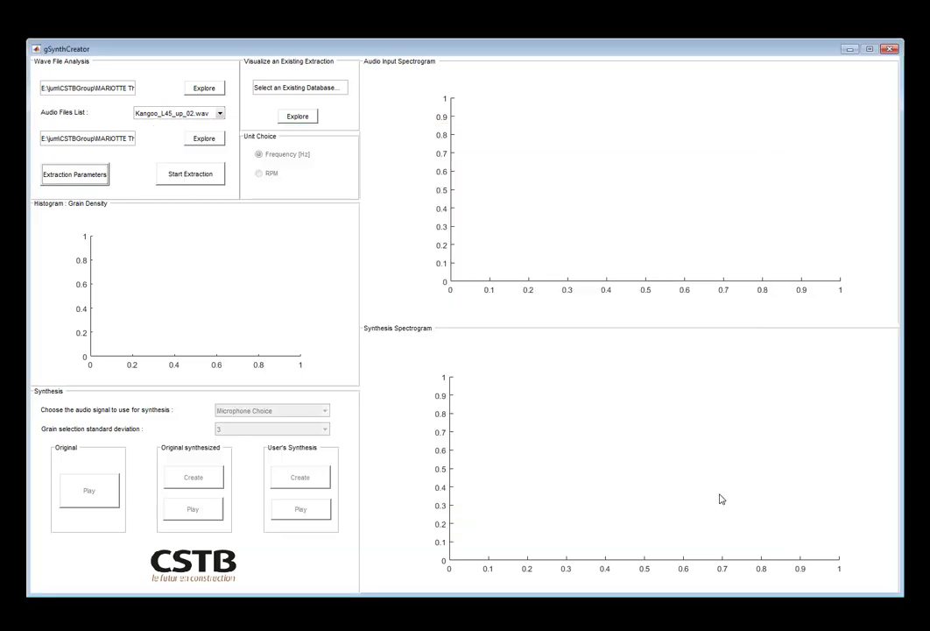
# Step: Start extraction, mark the maximum harmonic, and pick the most visible harmonic as order 4
pyautogui.click(191, 178)
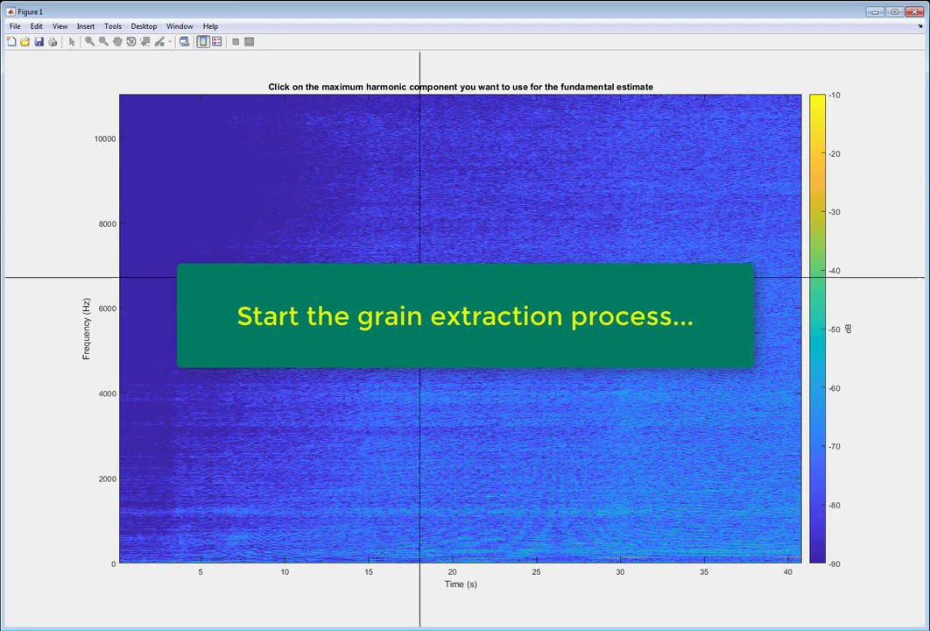
pyautogui.click(793, 533)
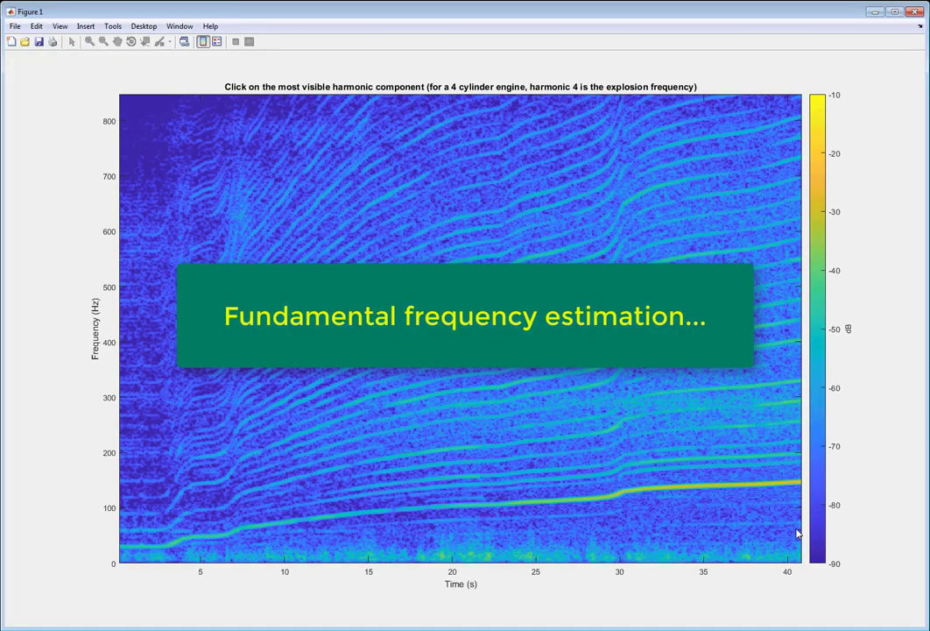
pyautogui.click(509, 503)
pyautogui.click(506, 258)
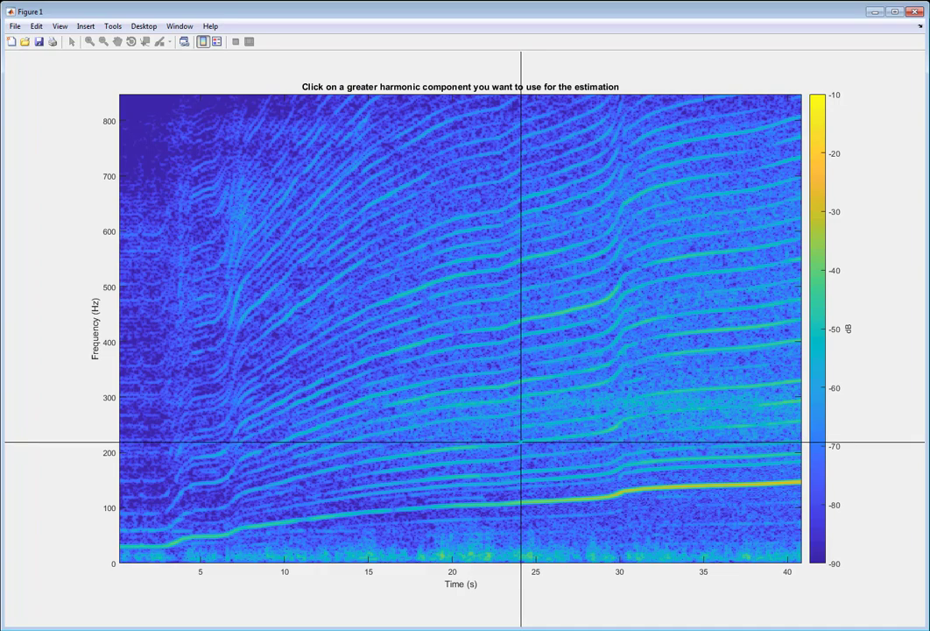
# Step: Pick further harmonic lines, set one to order 5, and run estimation with 10 periods
pyautogui.click(520, 441)
pyautogui.click(505, 255)
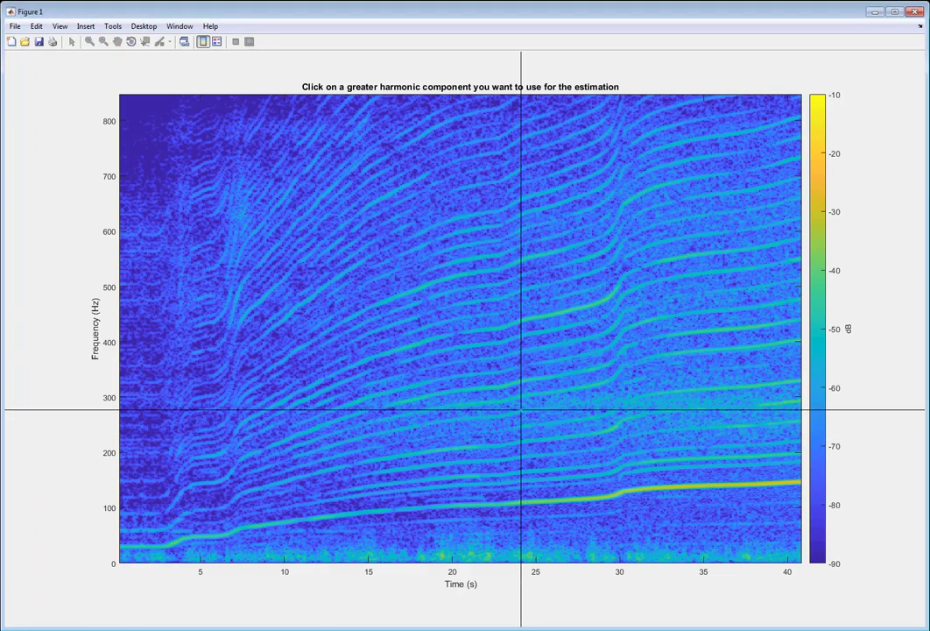
pyautogui.click(527, 380)
pyautogui.click(505, 256)
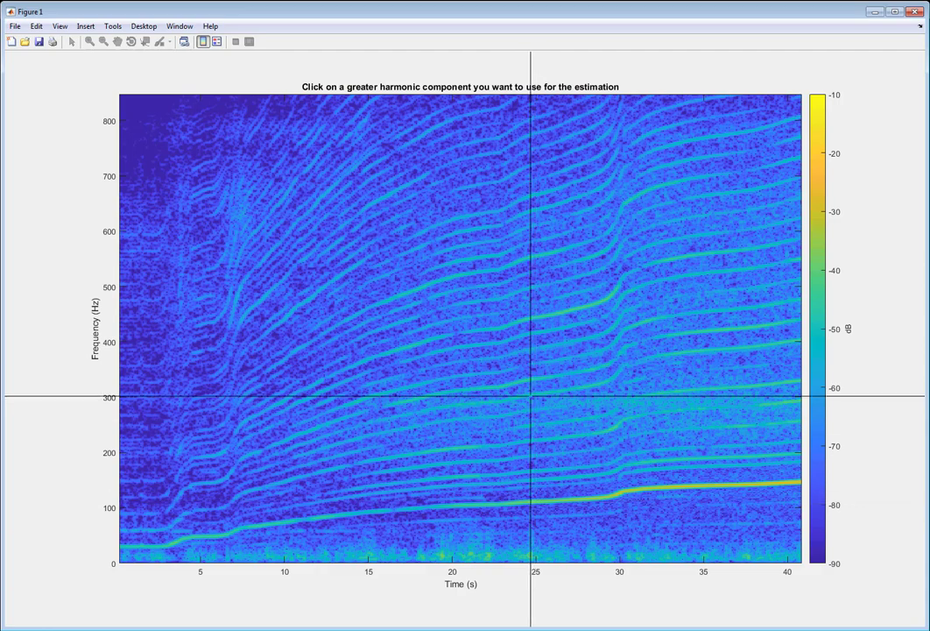
pyautogui.click(535, 316)
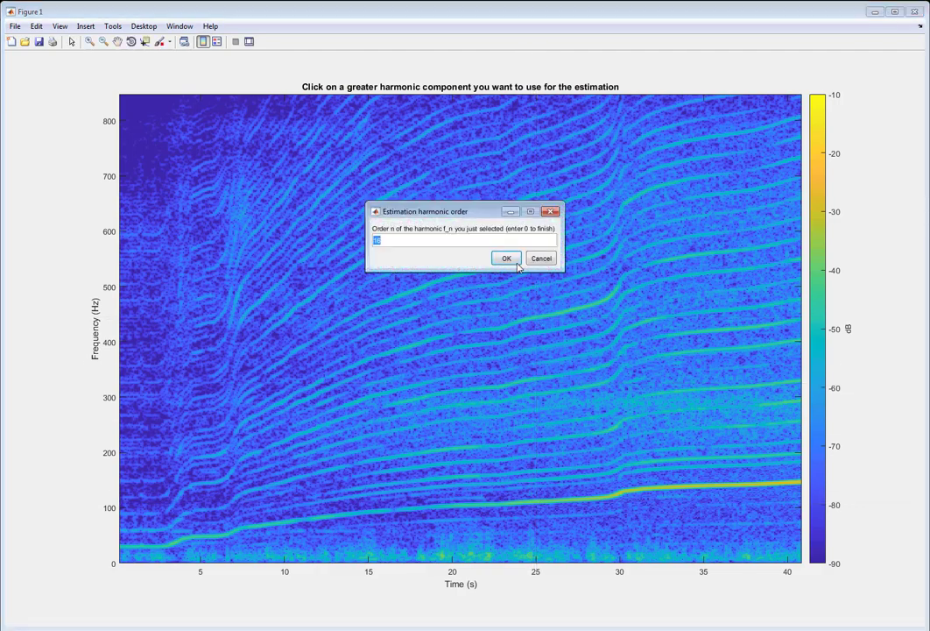
pyautogui.click(505, 257)
pyautogui.click(447, 283)
pyautogui.write('5')
pyautogui.click(504, 257)
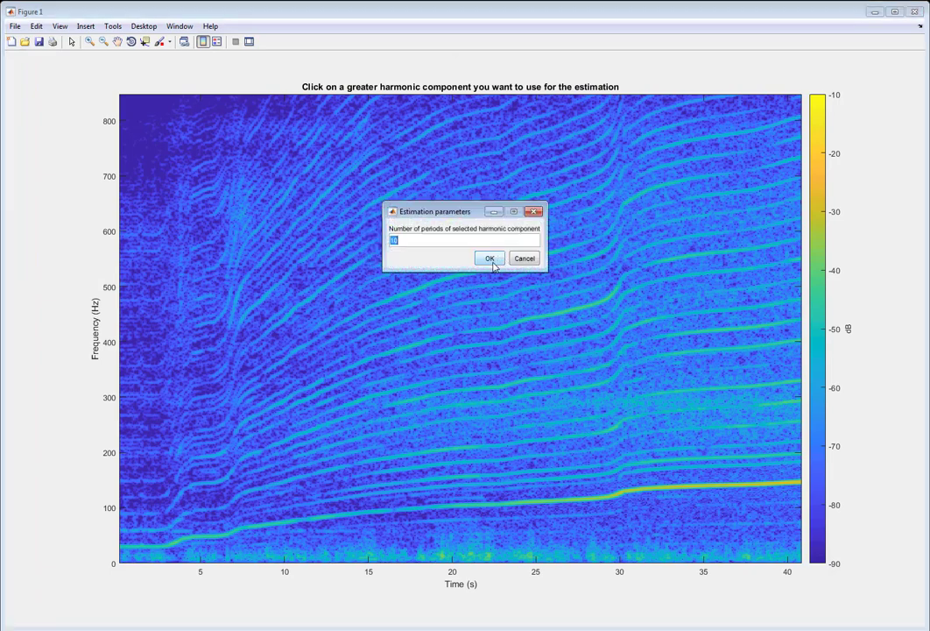
pyautogui.click(492, 259)
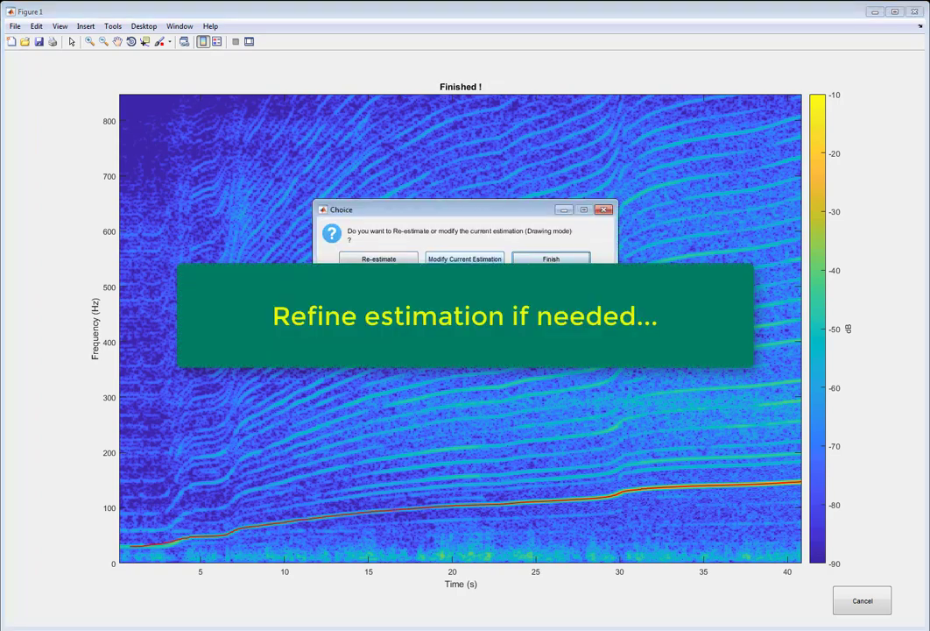
# Step: Hand-redraw the fundamental track around 3–4 s and accept the re-estimated track
pyautogui.click(469, 259)
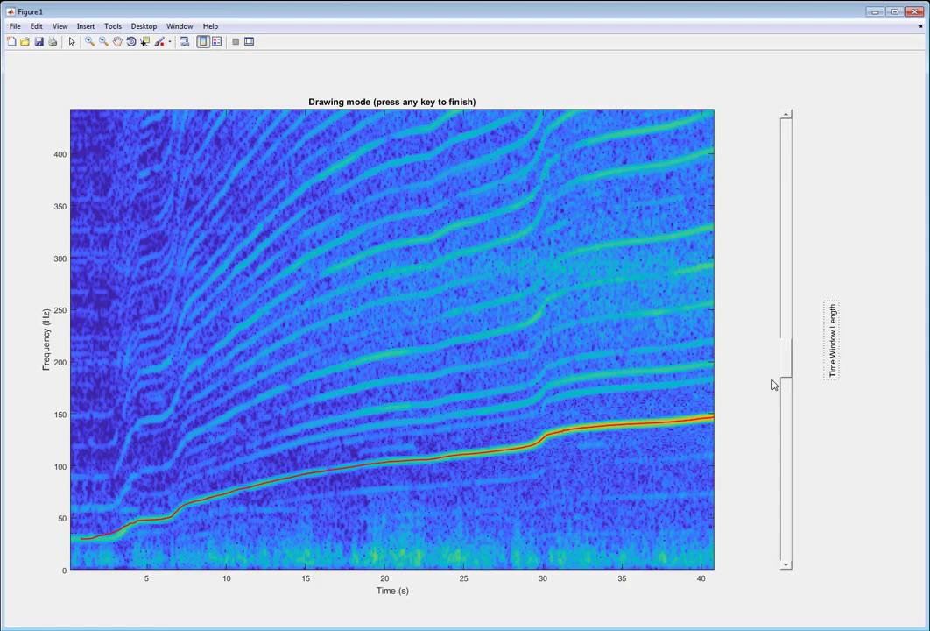
pyautogui.click(121, 536)
pyautogui.moveTo(794, 536); pyautogui.dragTo(790, 547)
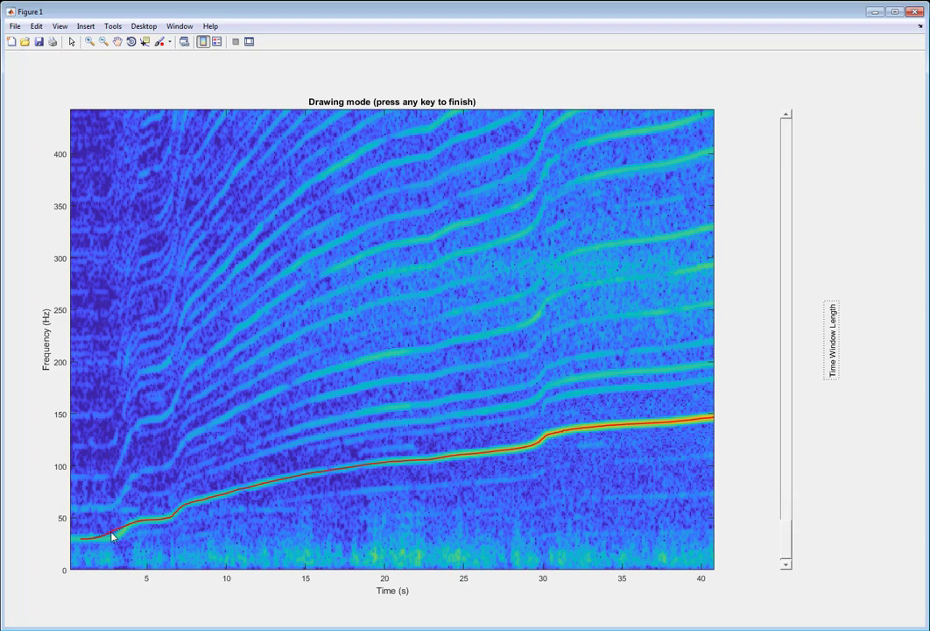
pyautogui.moveTo(118, 531); pyautogui.dragTo(120, 541)
pyautogui.press('Return')
pyautogui.click(442, 261)
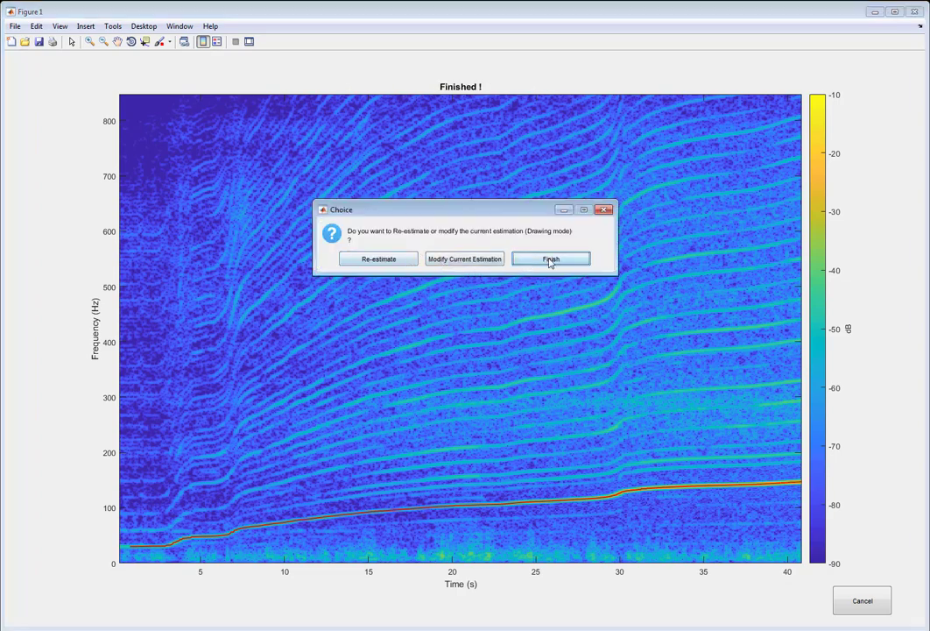
pyautogui.click(550, 259)
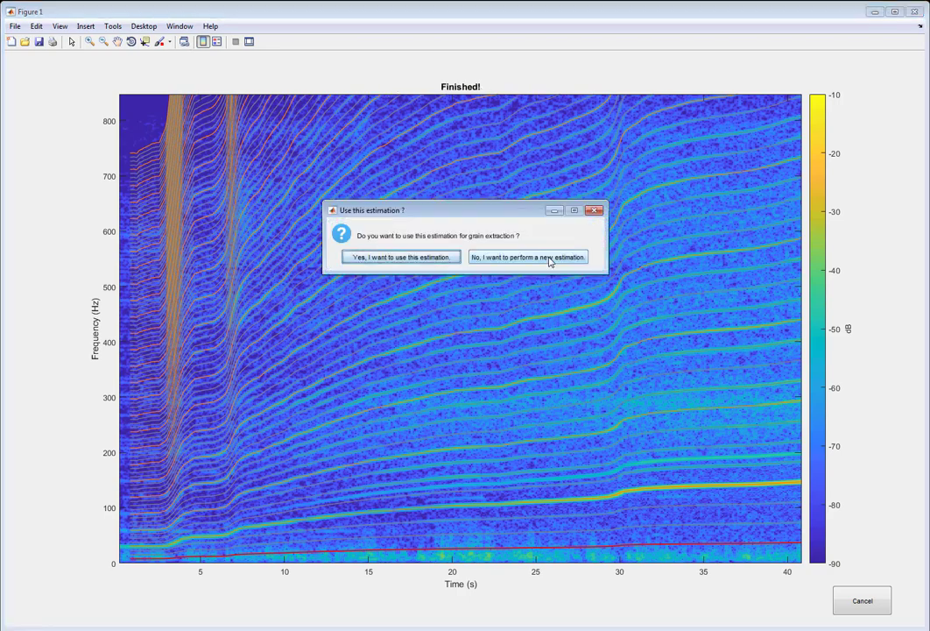
# Step: Use the estimation to extract grains, then play the original recording
pyautogui.click(442, 261)
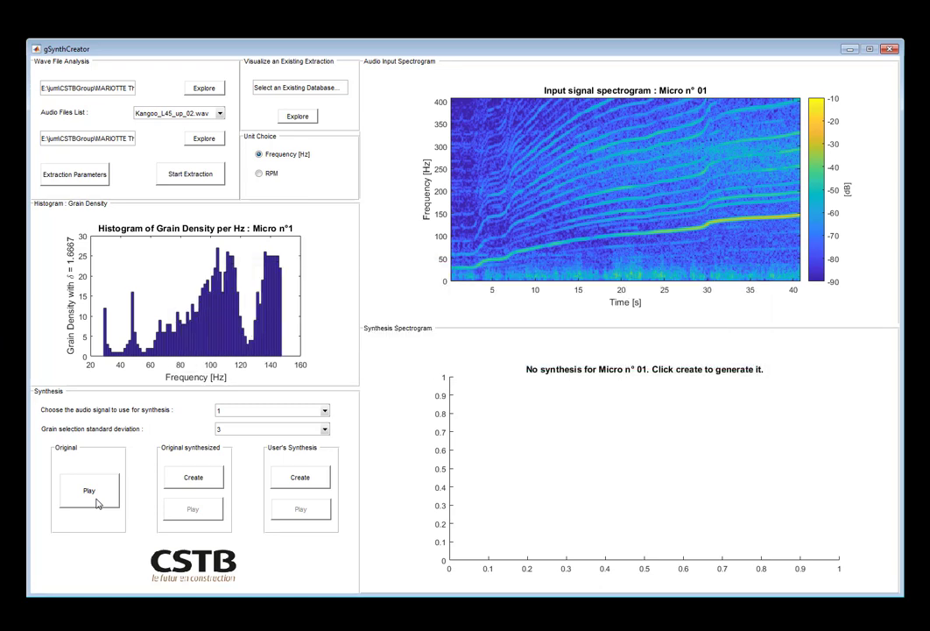
pyautogui.click(89, 492)
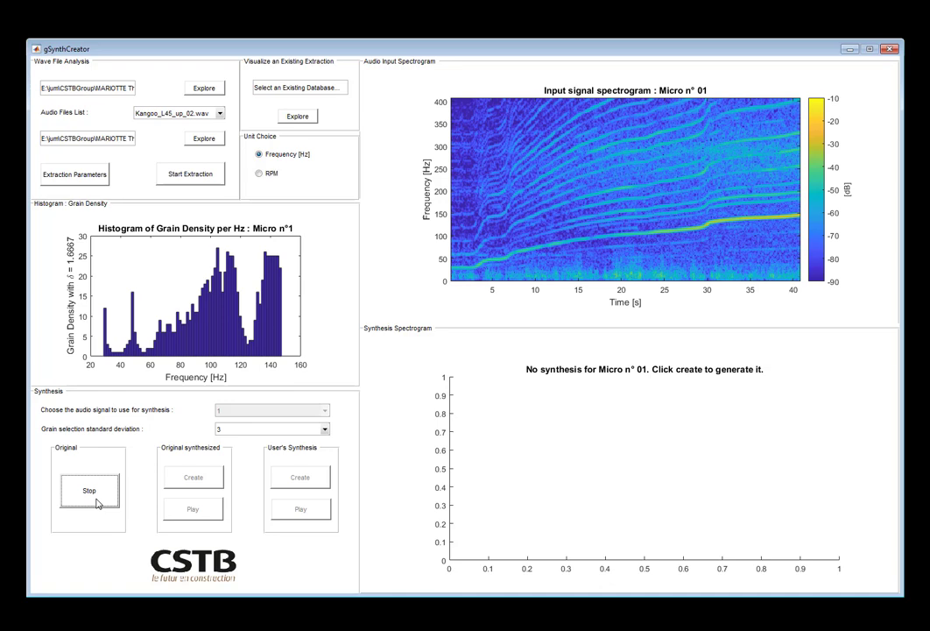
# Step: Stop the original, create and play the synthesis following the original ramp, then stop it
pyautogui.click(98, 502)
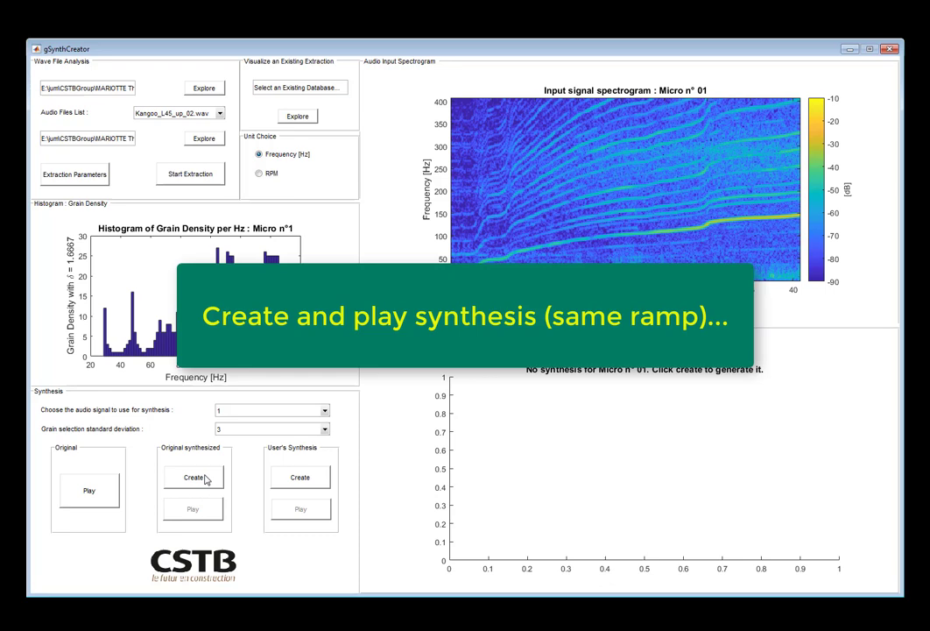
pyautogui.click(205, 477)
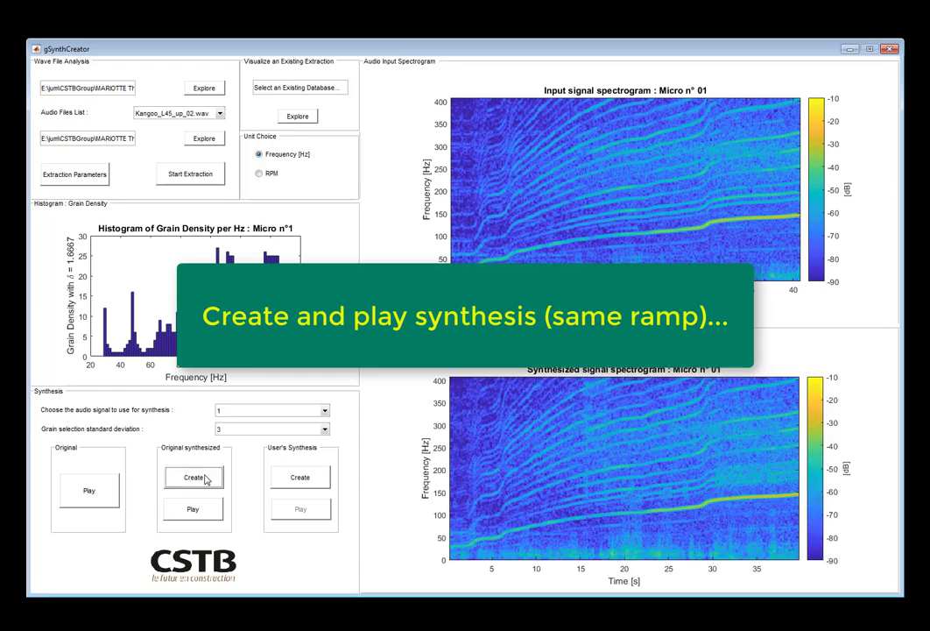
pyautogui.click(193, 511)
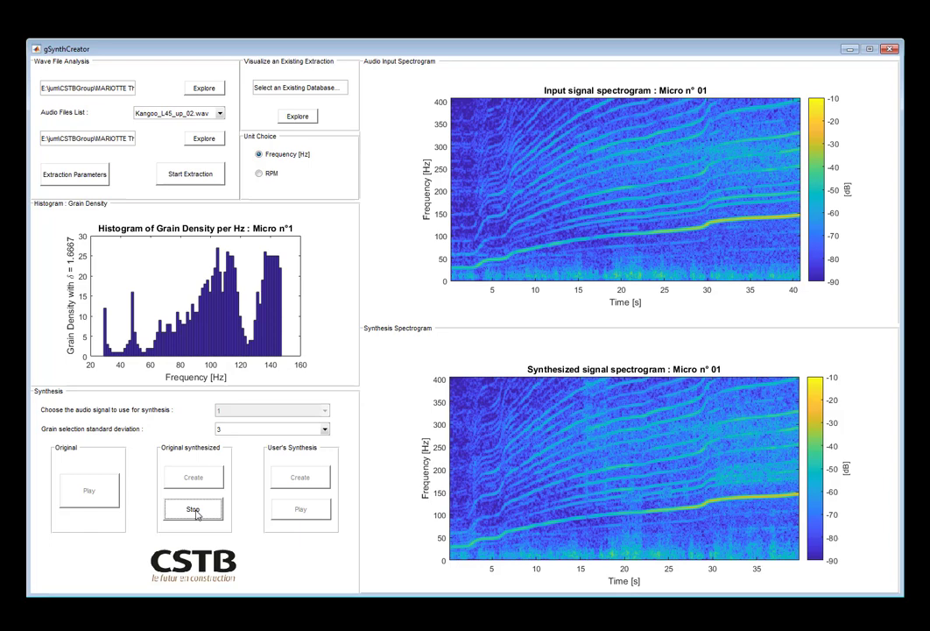
pyautogui.click(194, 512)
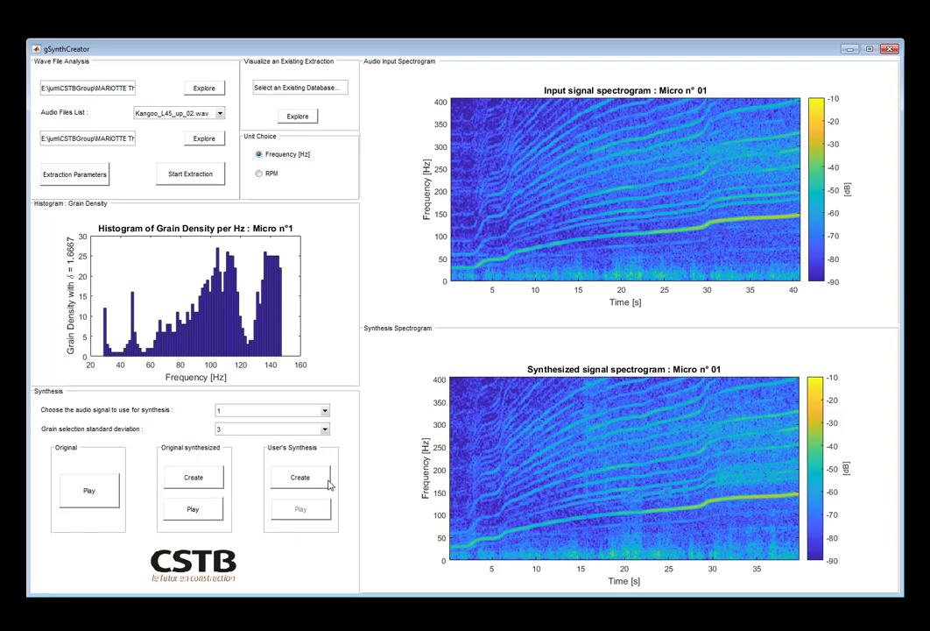
# Step: Start a user-defined synthesis and enter its duration in seconds
pyautogui.click(299, 482)
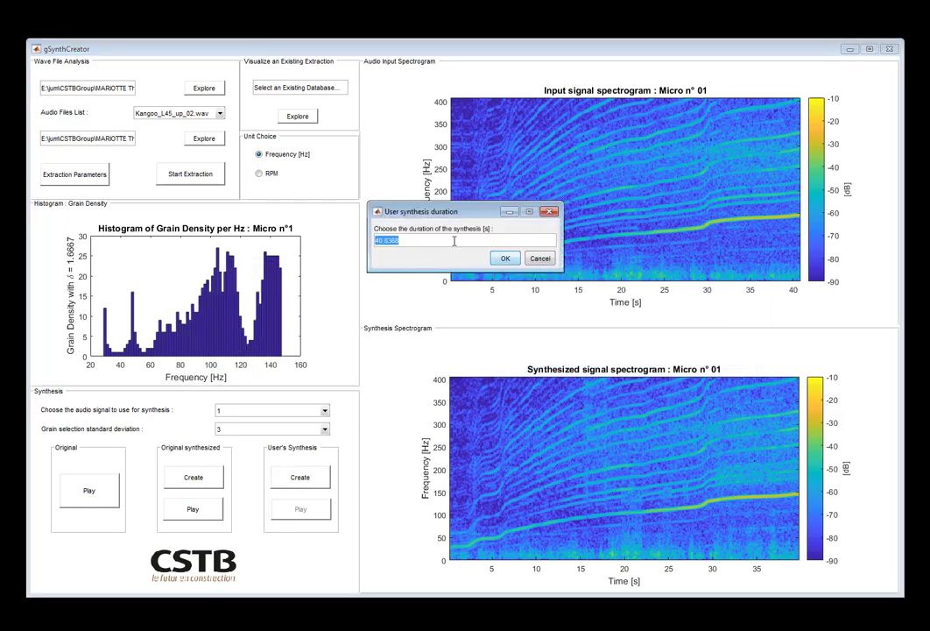
pyautogui.write('30')
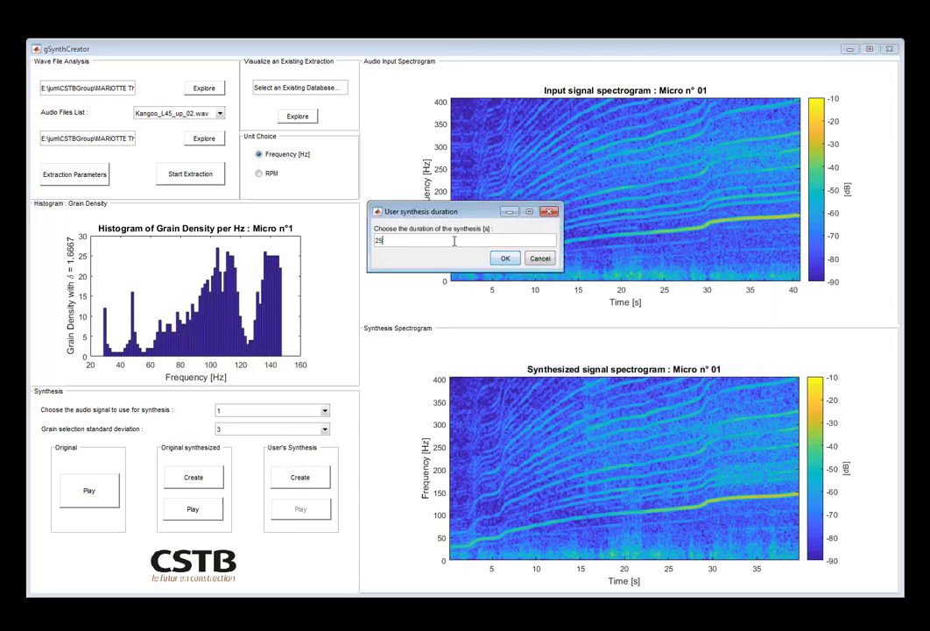
pyautogui.click(505, 259)
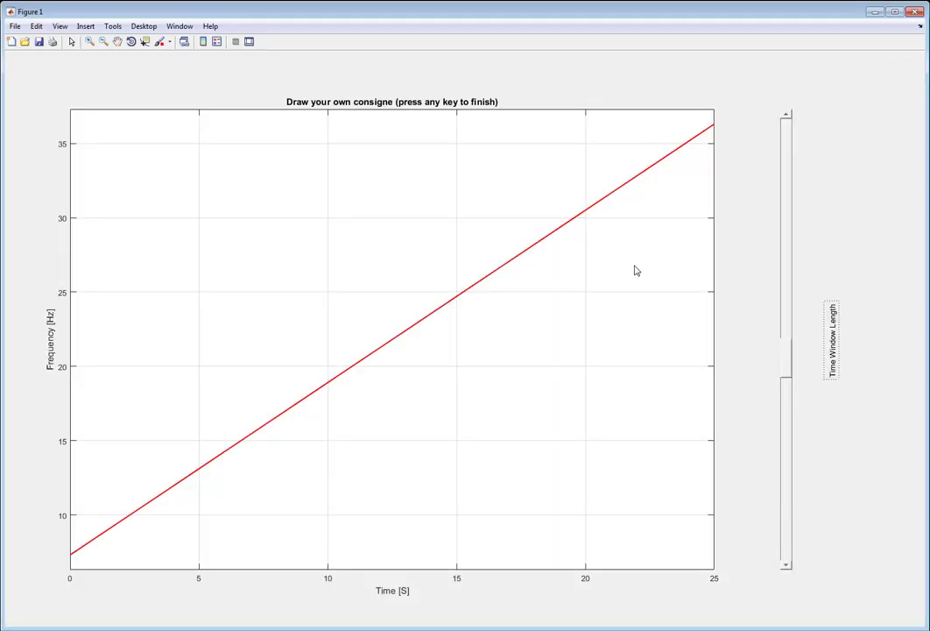
# Step: Draw a curve with a ~25 Hz bump near 2.3 s, a ~9 Hz dip near 19 s, and a ~36 Hz peak near 23 s
pyautogui.moveTo(791, 370); pyautogui.dragTo(789, 482)
pyautogui.moveTo(126, 522)
pyautogui.mouseDown()
pyautogui.moveTo(174, 421)
pyautogui.moveTo(161, 304)
pyautogui.moveTo(237, 416)
pyautogui.moveTo(238, 336)
pyautogui.moveTo(257, 226)
pyautogui.moveTo(237, 133)
pyautogui.moveTo(231, 147)
pyautogui.moveTo(298, 441)
pyautogui.moveTo(354, 441)
pyautogui.moveTo(378, 303)
pyautogui.moveTo(367, 203)
pyautogui.moveTo(458, 383)
pyautogui.moveTo(400, 277)
pyautogui.moveTo(355, 144)
pyautogui.moveTo(443, 154)
pyautogui.moveTo(568, 213)
pyautogui.moveTo(554, 245)
pyautogui.moveTo(750, 345)
pyautogui.moveTo(562, 249)
pyautogui.moveTo(540, 533)
pyautogui.mouseUp()
pyautogui.click(785, 399)
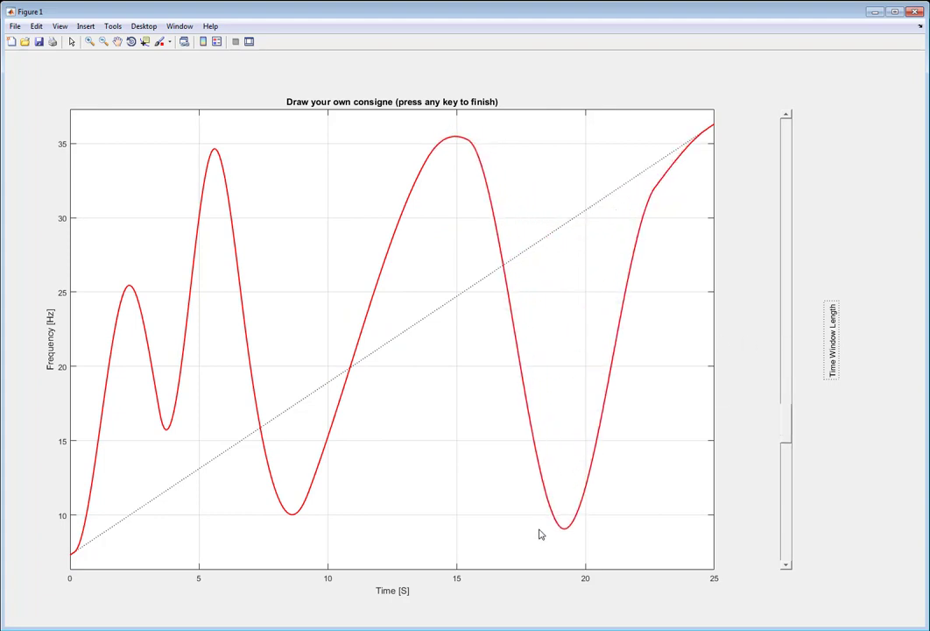
pyautogui.moveTo(772, 426); pyautogui.dragTo(772, 524)
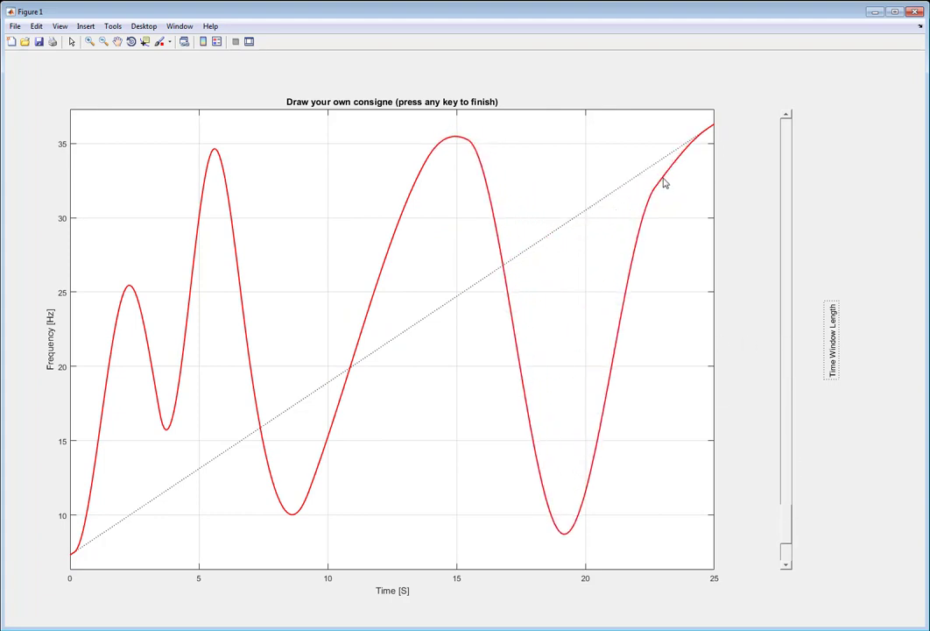
pyautogui.moveTo(665, 183)
pyautogui.mouseDown()
pyautogui.moveTo(660, 126)
pyautogui.moveTo(694, 141)
pyautogui.moveTo(715, 127)
pyautogui.moveTo(714, 550)
pyautogui.mouseUp()
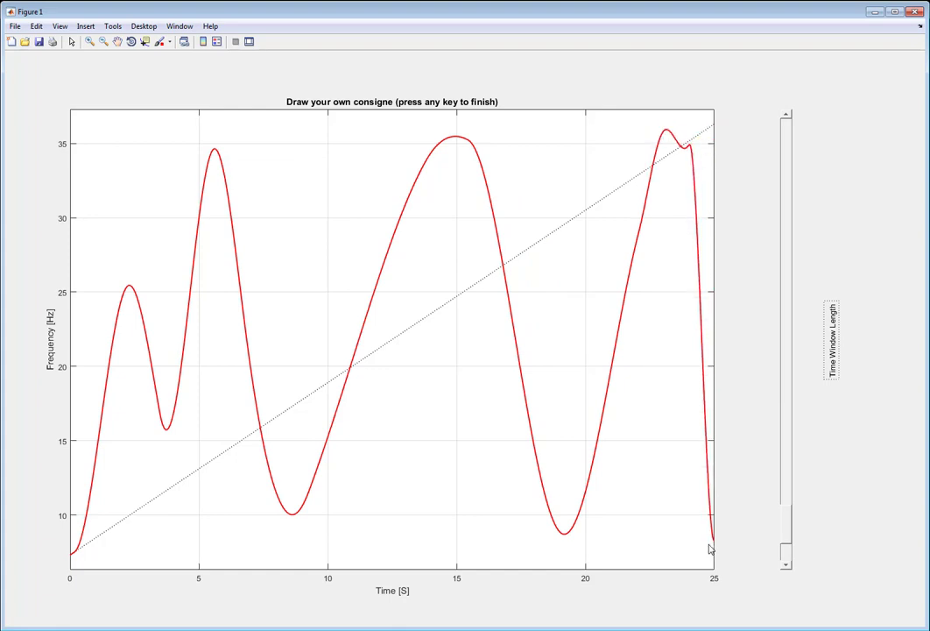
pyautogui.press('Return')
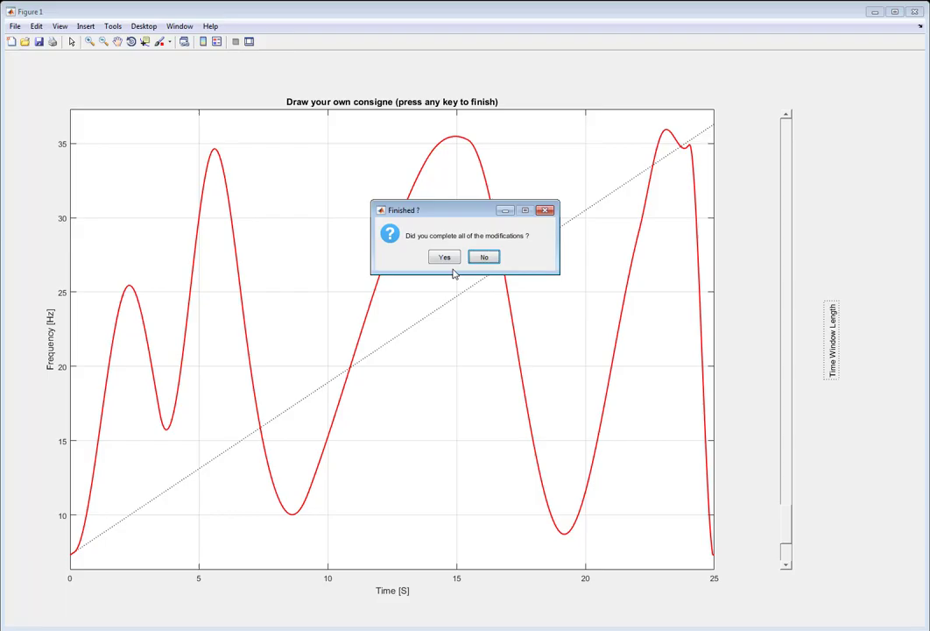
pyautogui.click(444, 256)
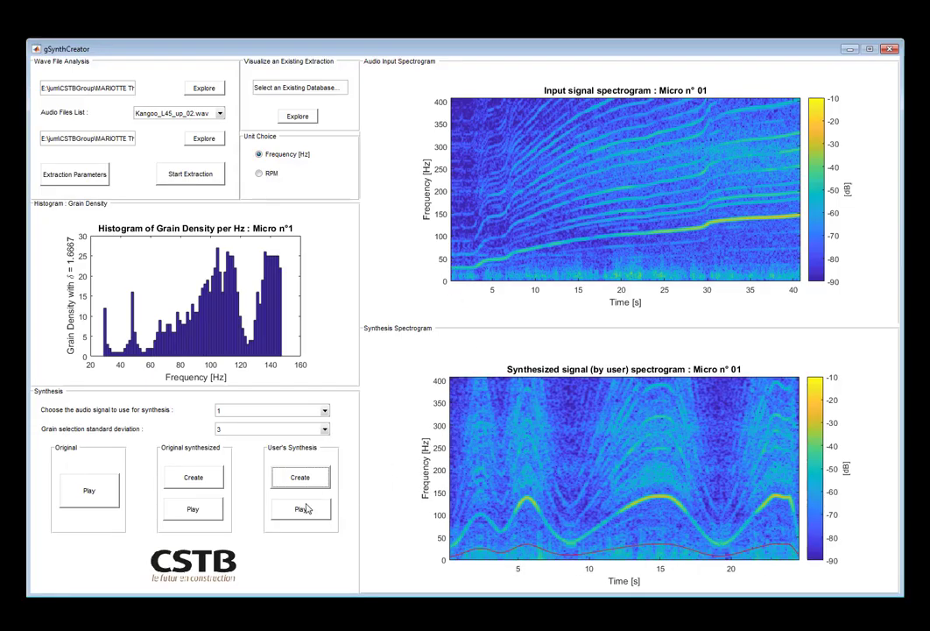
# Step: Play the user-drawn synthesis until it finishes
pyautogui.click(303, 515)
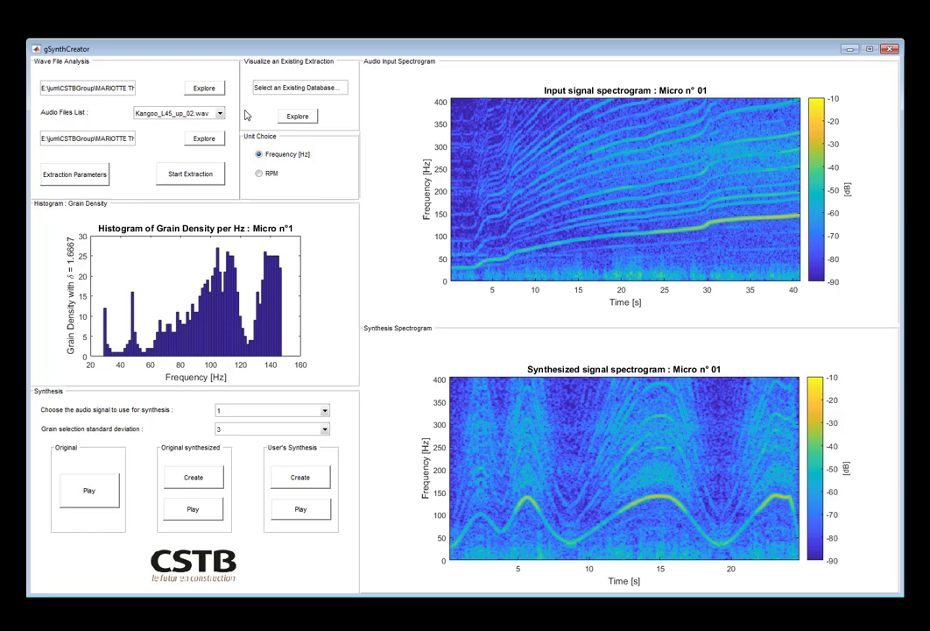
# Step: Open moteur-gauche-montee-ok-01.wav through -05.wav from the propeller_engine folder
pyautogui.click(203, 90)
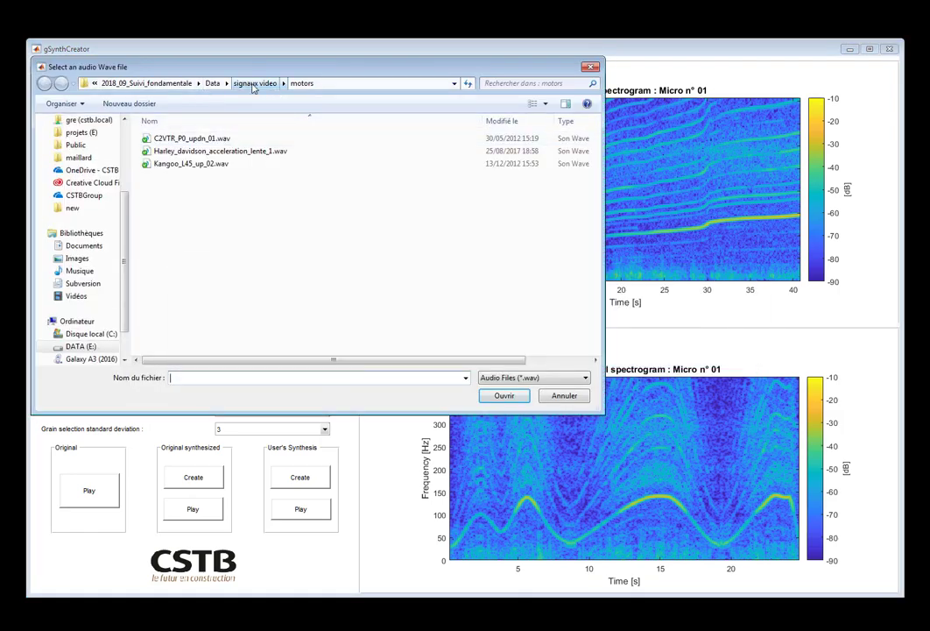
pyautogui.click(253, 84)
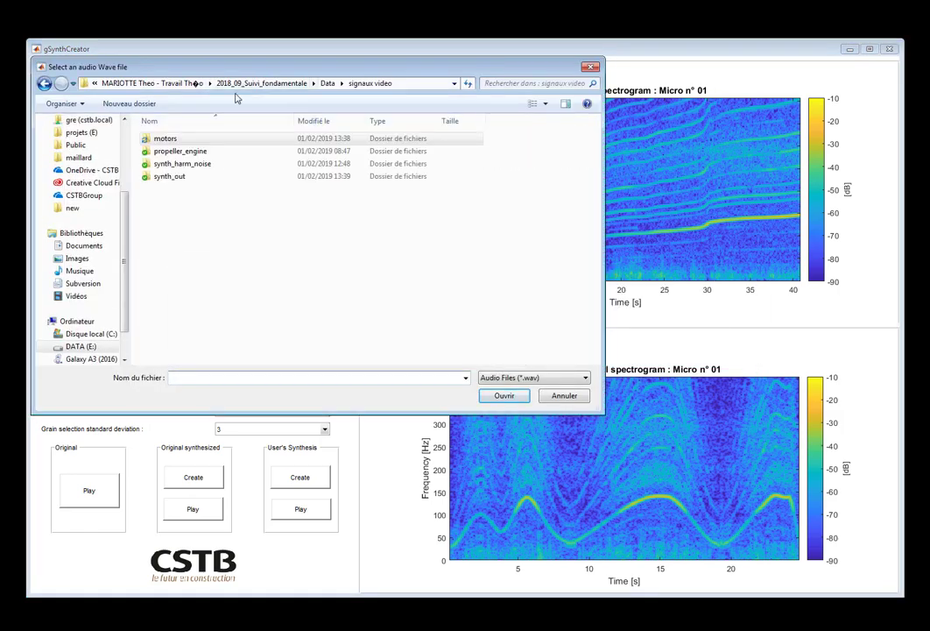
pyautogui.doubleClick(179, 151)
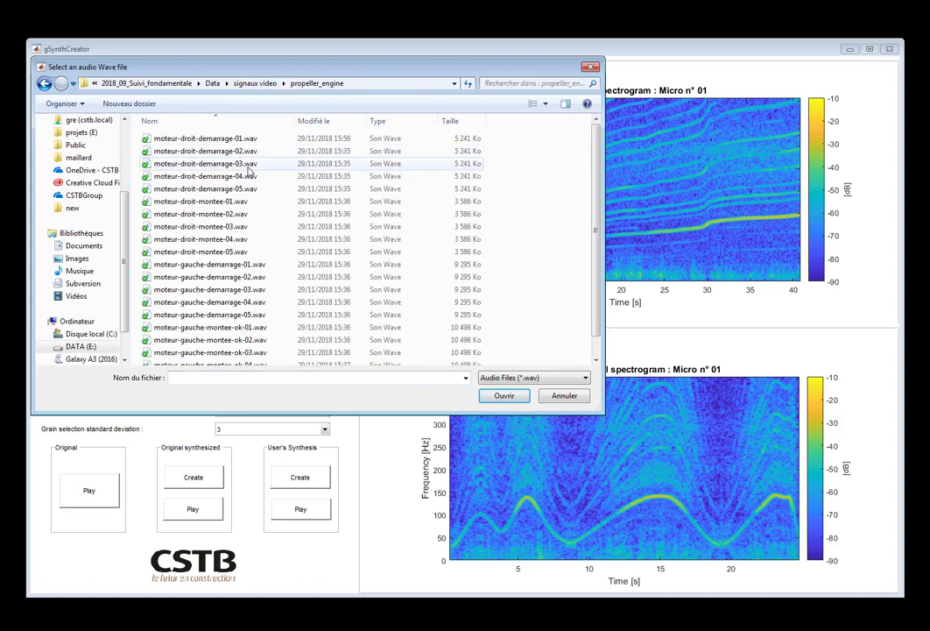
pyautogui.scroll(-1, 238, 254)
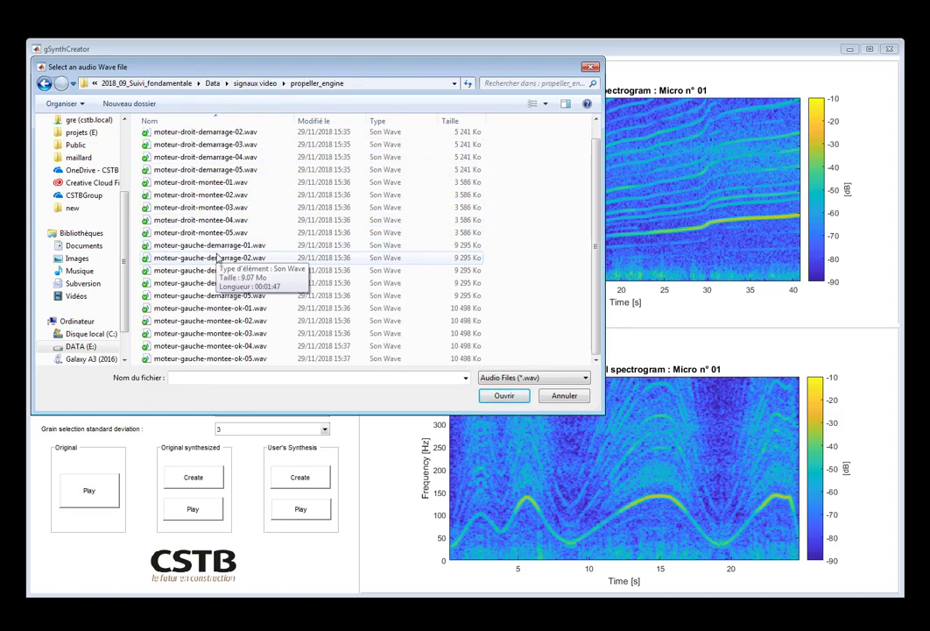
pyautogui.click(231, 309)
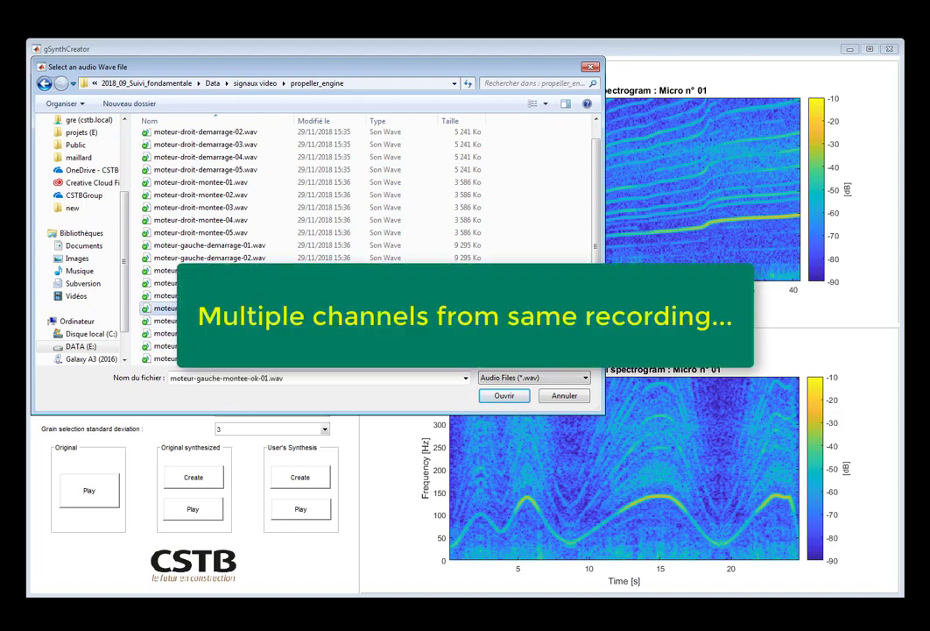
pyautogui.keyDown('shift'); pyautogui.click(211, 358); pyautogui.keyUp('shift')
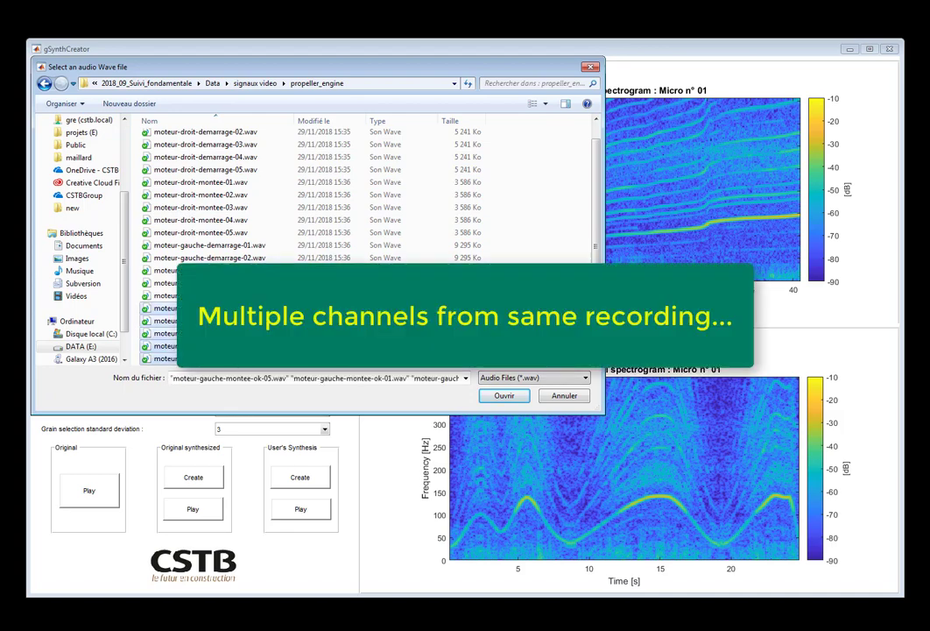
pyautogui.click(503, 396)
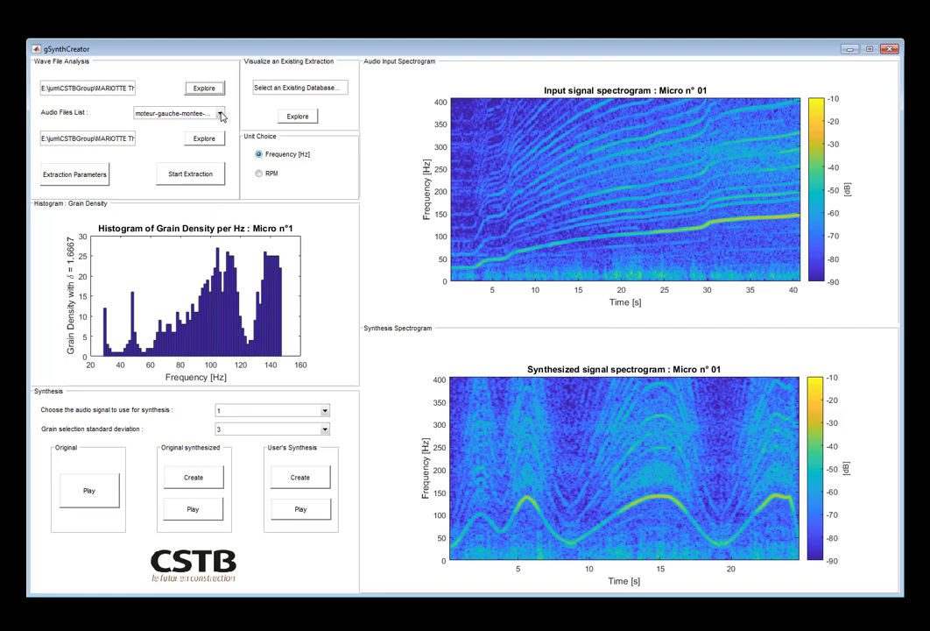
# Step: Set synth_out as the output directory
pyautogui.click(212, 142)
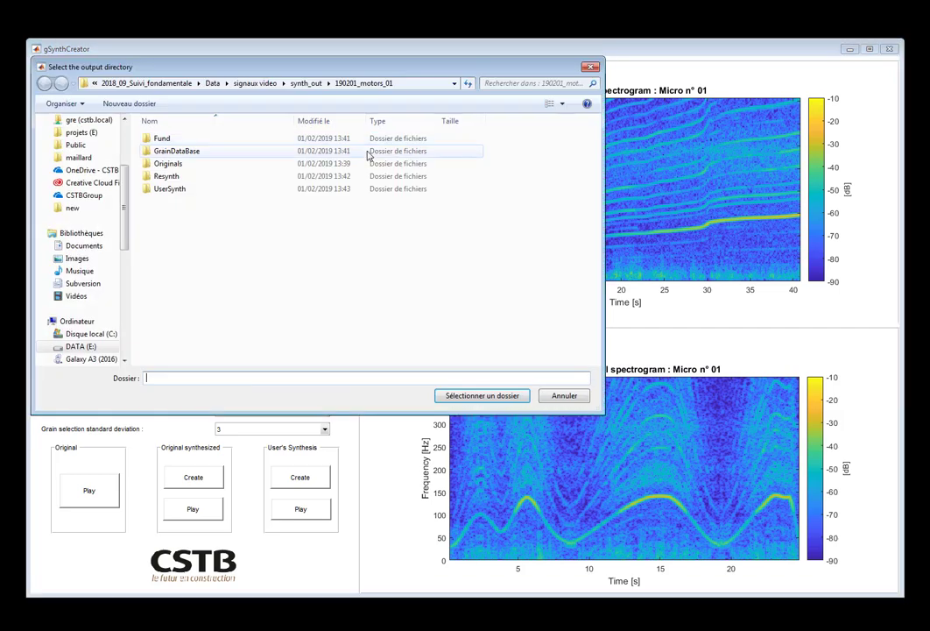
pyautogui.click(302, 83)
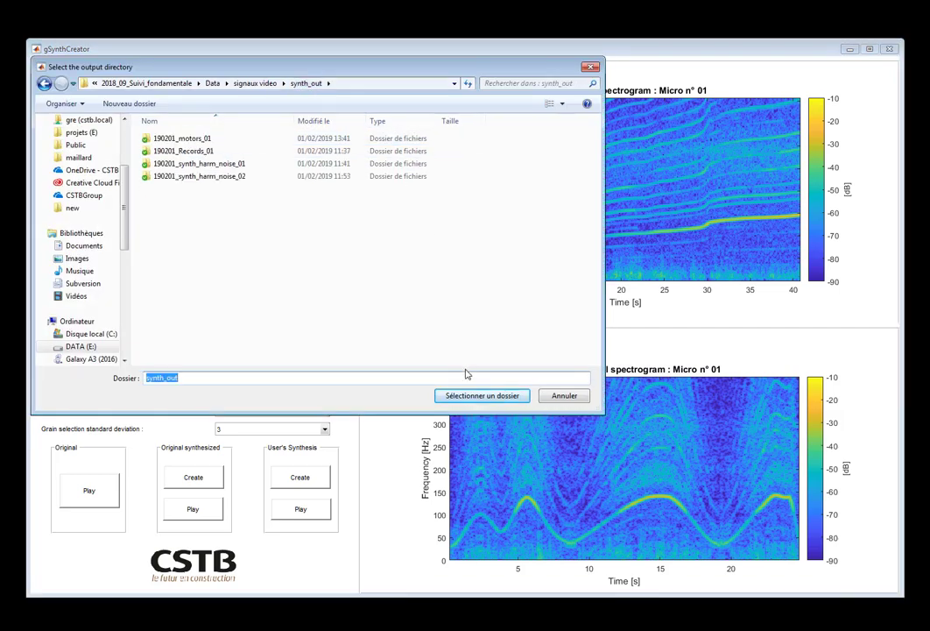
pyautogui.click(475, 396)
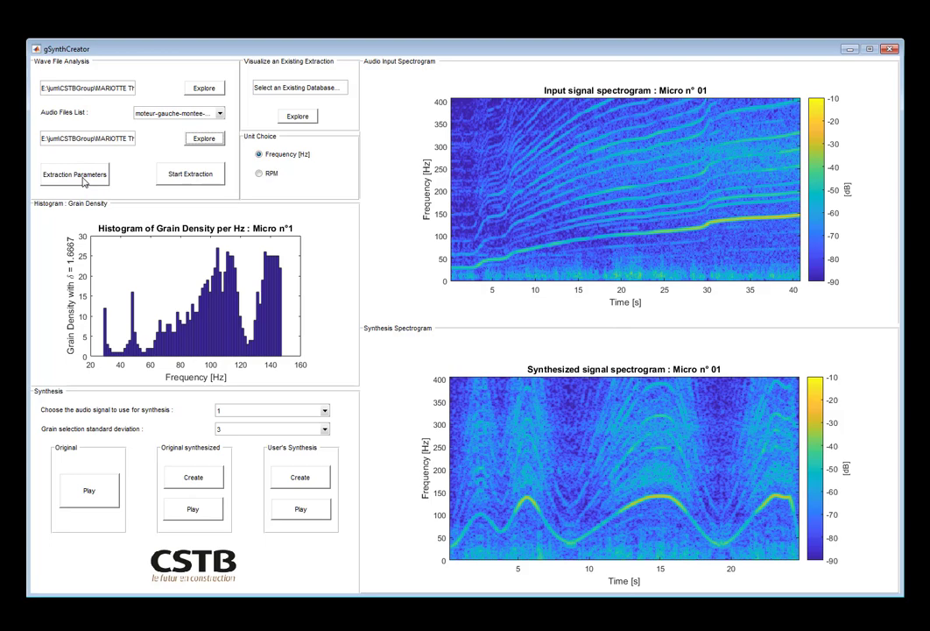
# Step: Set extraction to 48000 Hz, Unknown motor type, from 11 s to 25 s
pyautogui.click(84, 175)
pyautogui.moveTo(384, 232); pyautogui.dragTo(239, 217)
pyautogui.write('4800')
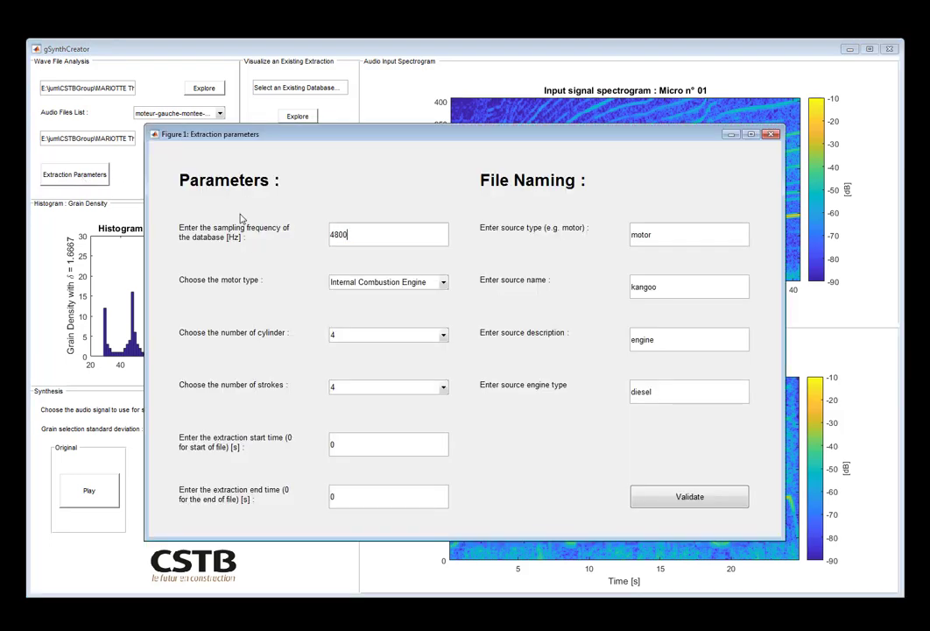
pyautogui.write('0')
pyautogui.click(385, 282)
pyautogui.click(350, 307)
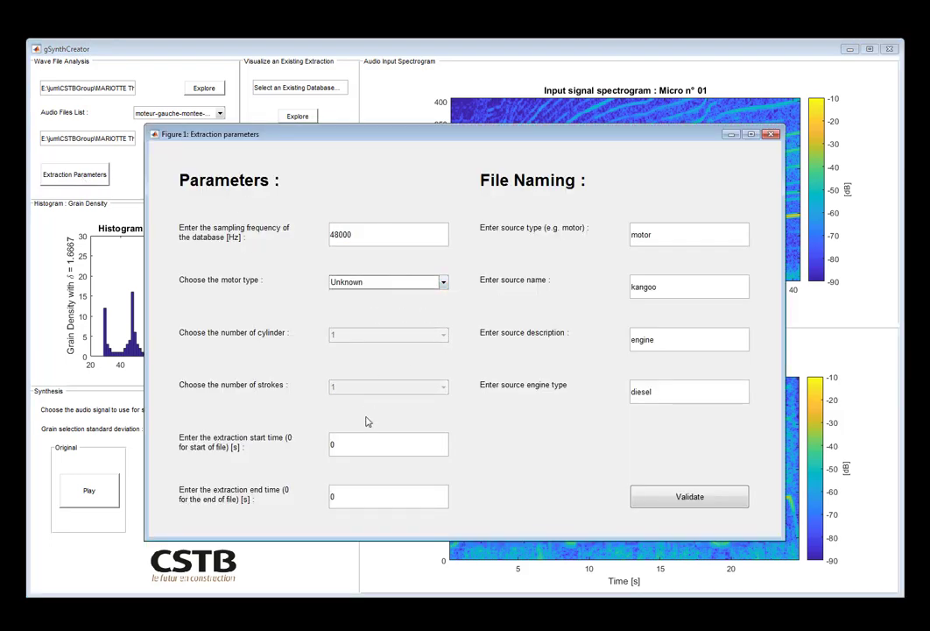
pyautogui.moveTo(385, 444); pyautogui.dragTo(289, 438)
pyautogui.write('11')
pyautogui.moveTo(346, 496); pyautogui.dragTo(312, 498)
pyautogui.write('25')
# Step: Name the source type propeller, source name test, engine type unknown, and apply
pyautogui.moveTo(652, 235); pyautogui.dragTo(573, 235)
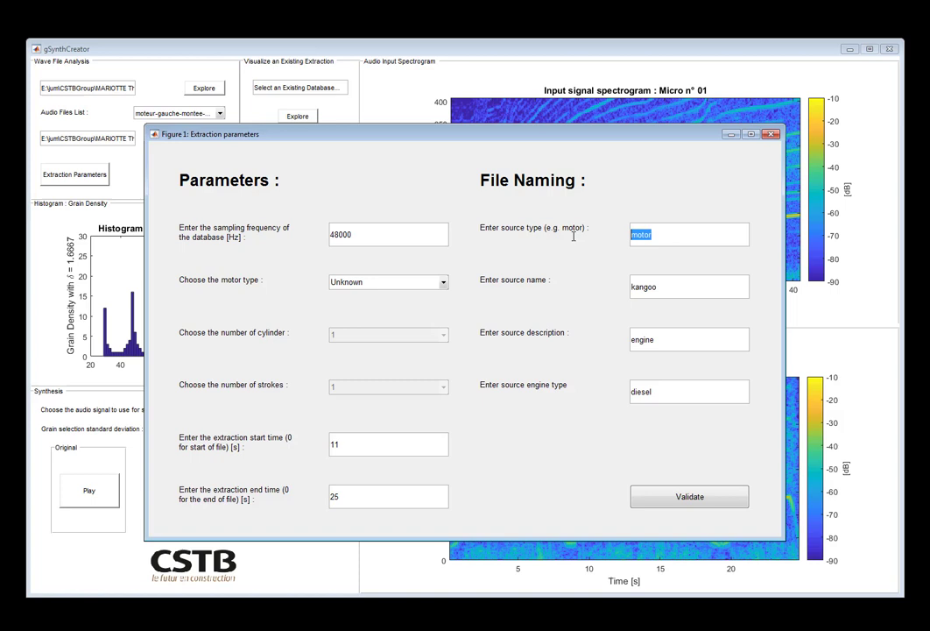
pyautogui.write('propeller')
pyautogui.doubleClick(660, 290)
pyautogui.write('test')
pyautogui.press('Tab')
pyautogui.press('Tab')
pyautogui.write('unk')
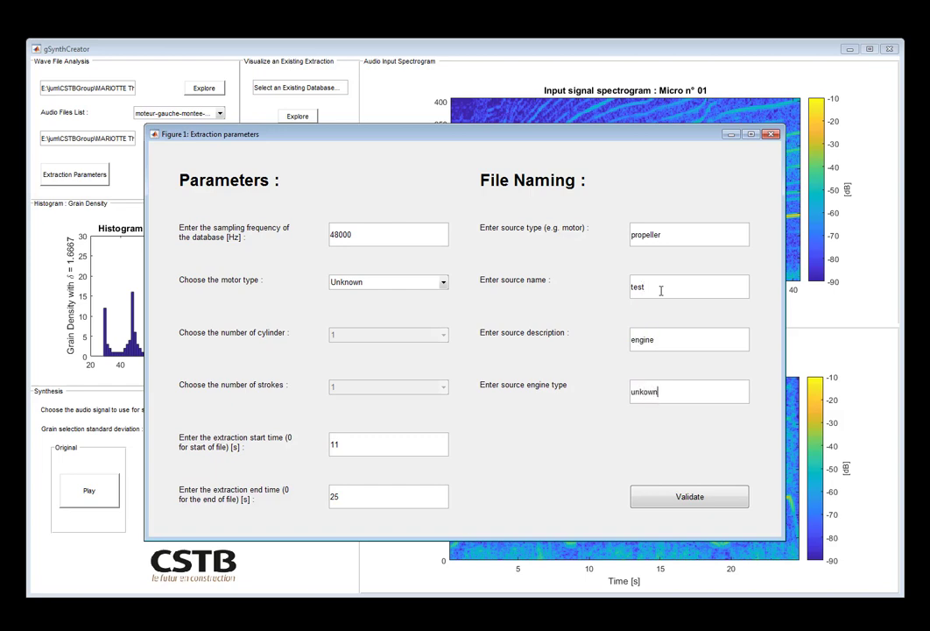
pyautogui.click(644, 499)
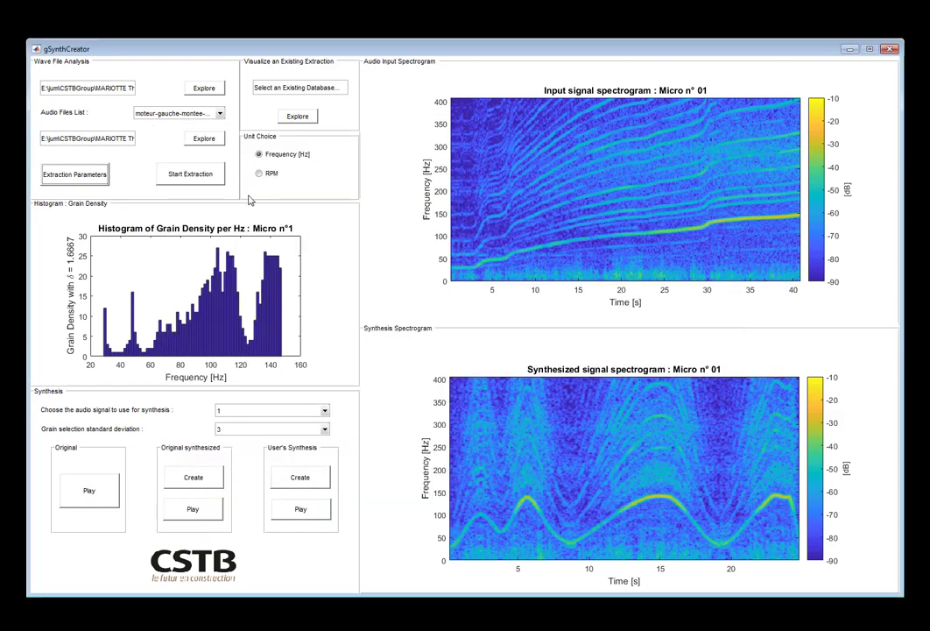
# Step: Start extraction, choose signal 4 (moteur-gauche-montee-ok-04_cut.wav) and begin its fundamental estimation
pyautogui.click(198, 178)
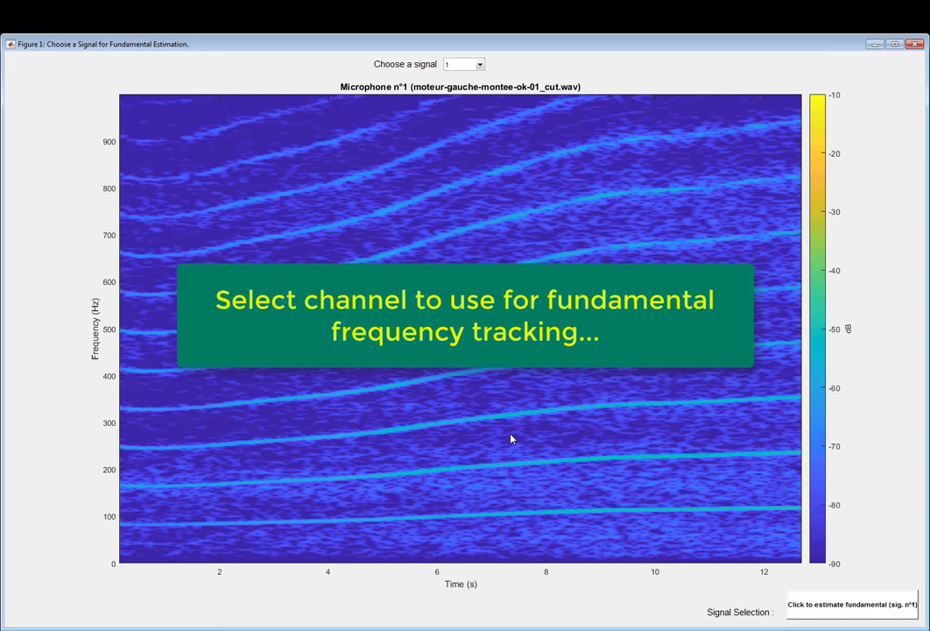
pyautogui.click(481, 65)
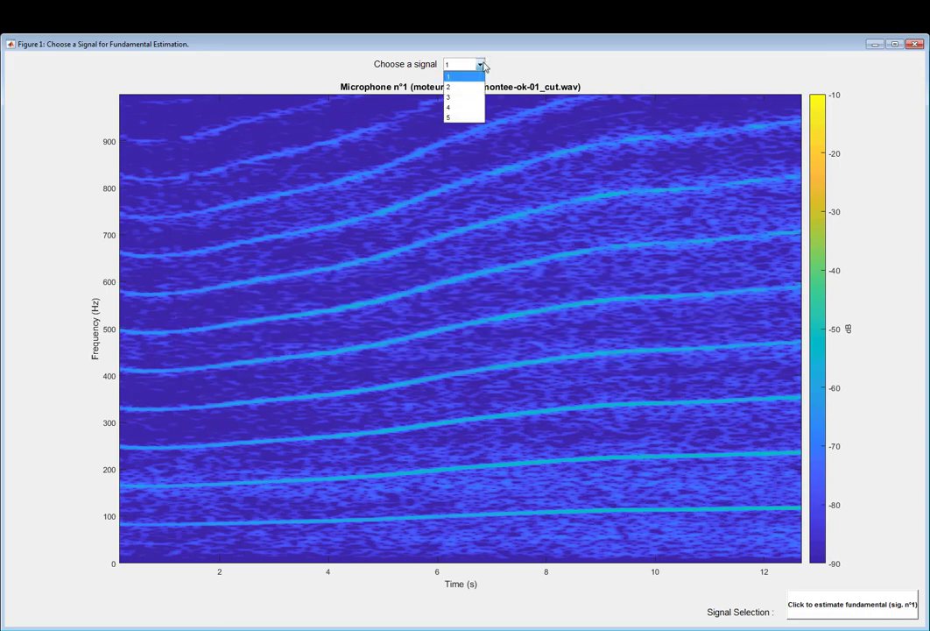
pyautogui.click(457, 108)
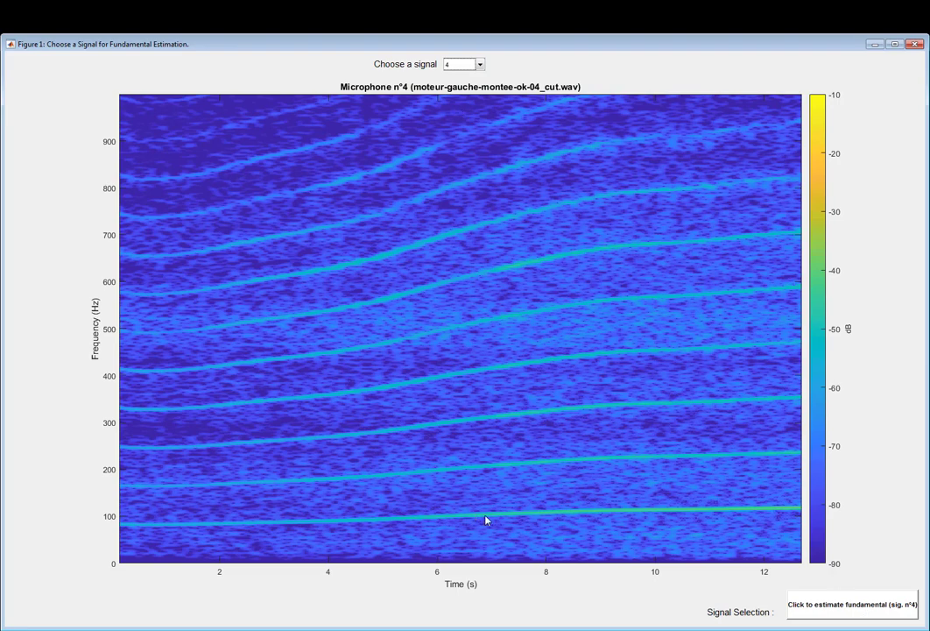
pyautogui.click(803, 606)
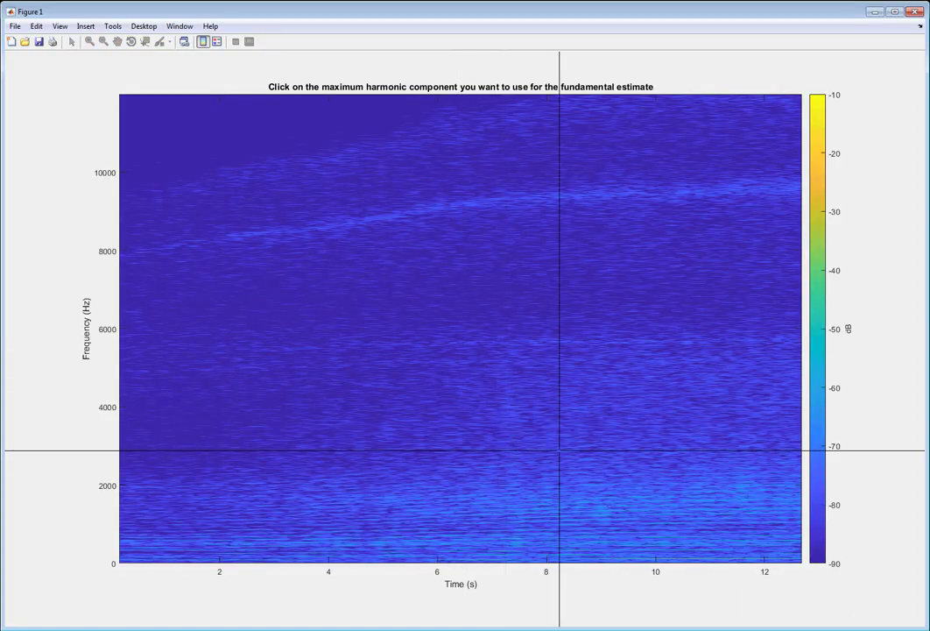
# Step: Narrow the spectrogram to 0–2000 Hz and pick the lowest and several higher harmonics with their orders
pyautogui.click(788, 493)
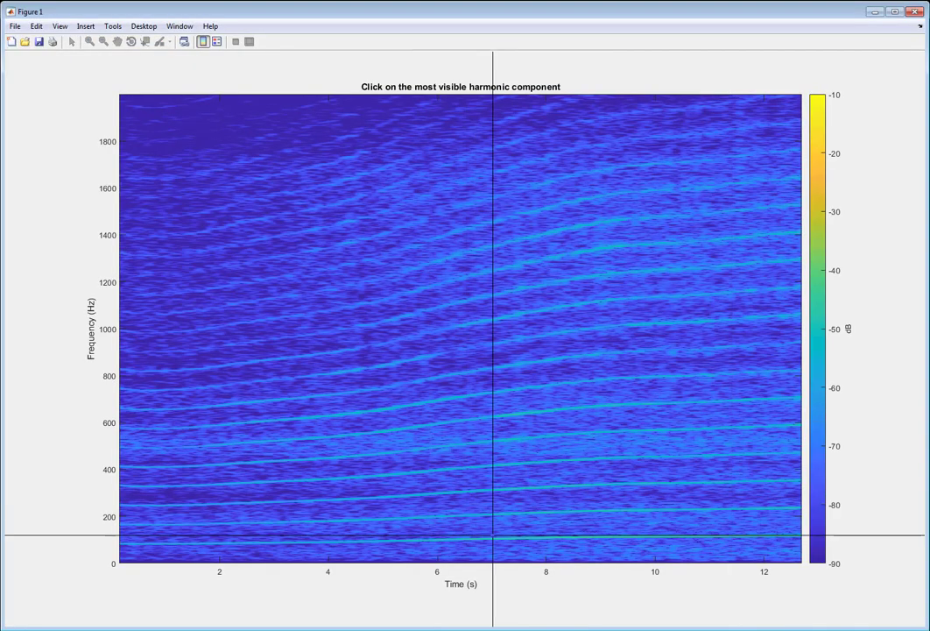
pyautogui.click(493, 537)
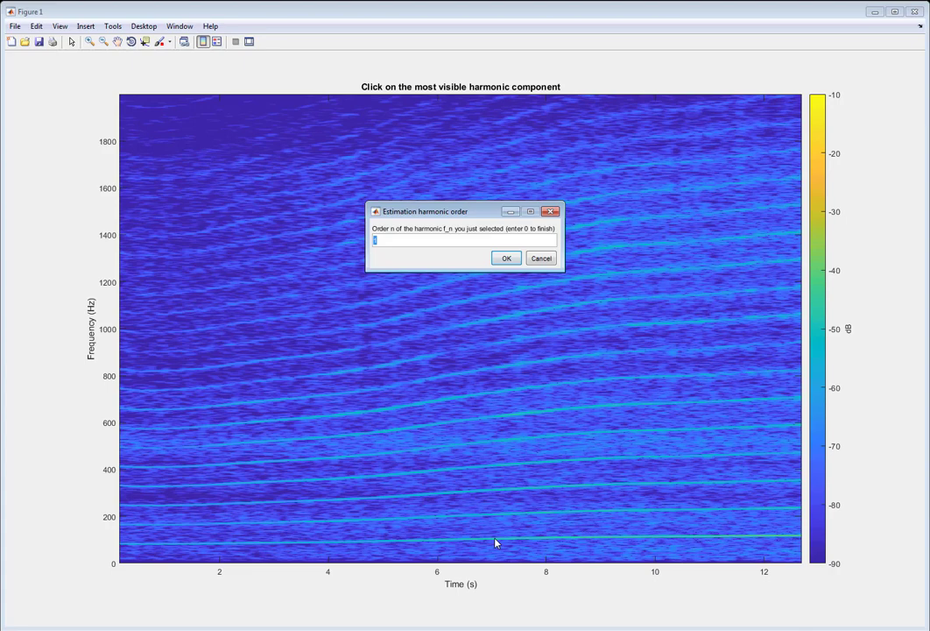
pyautogui.click(505, 261)
pyautogui.click(515, 511)
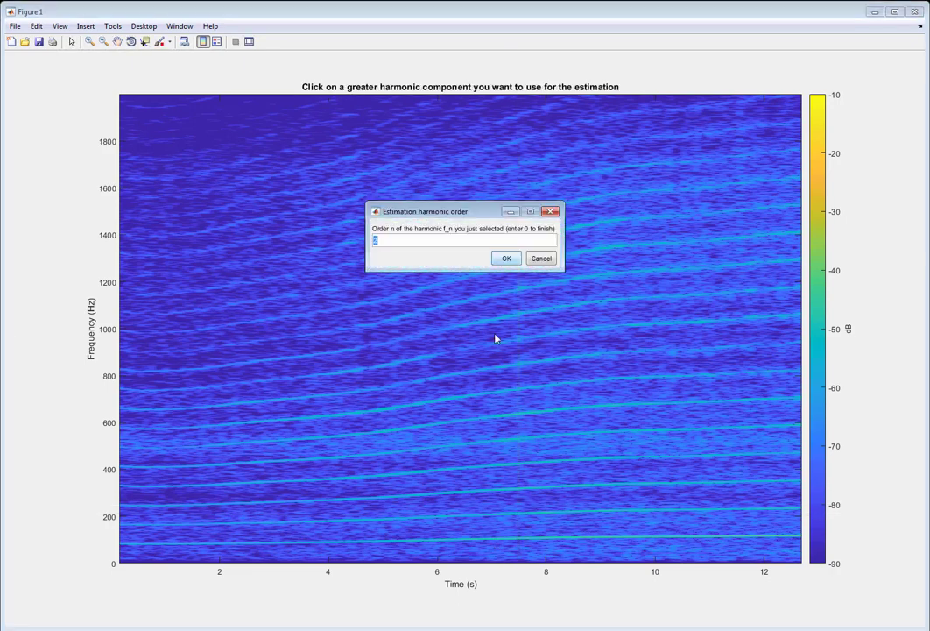
pyautogui.click(503, 260)
pyautogui.click(512, 490)
pyautogui.click(503, 259)
pyautogui.click(513, 462)
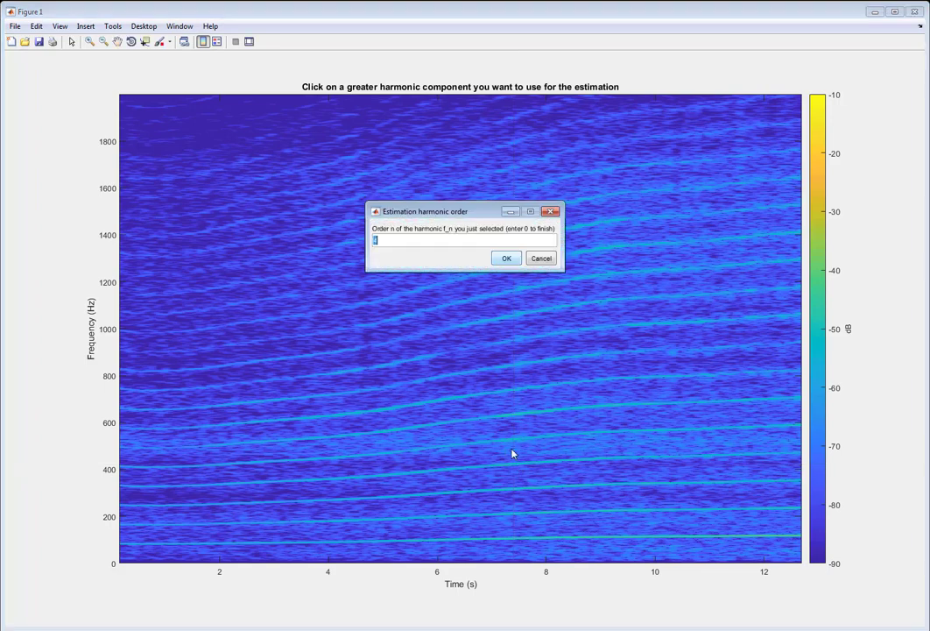
pyautogui.click(505, 258)
# Step: End harmonic selection with 0, use 30 periods, finish, and accept the fundamental estimation
pyautogui.click(487, 282)
pyautogui.write('0')
pyautogui.click(509, 259)
pyautogui.write('30')
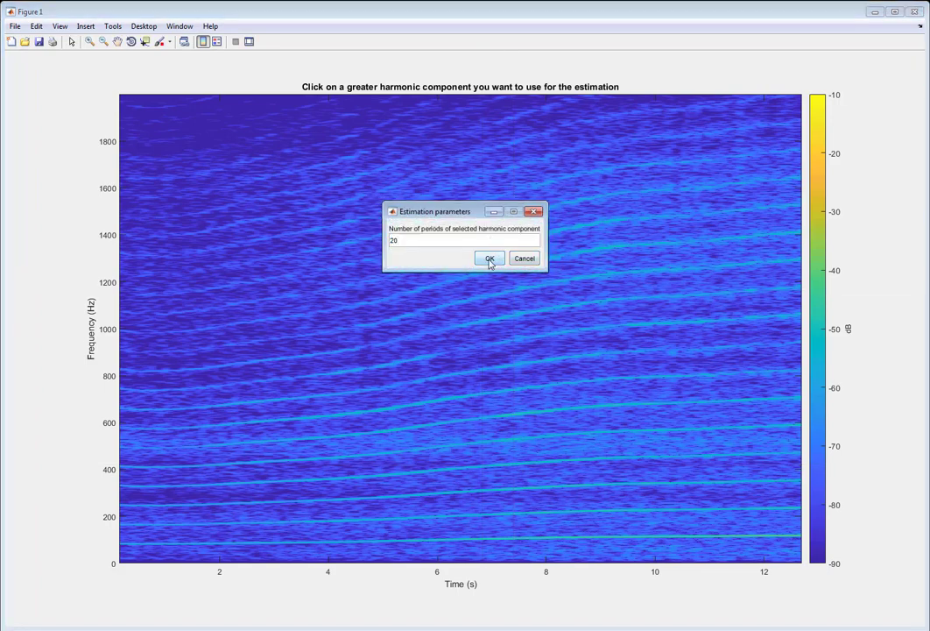
pyautogui.click(490, 259)
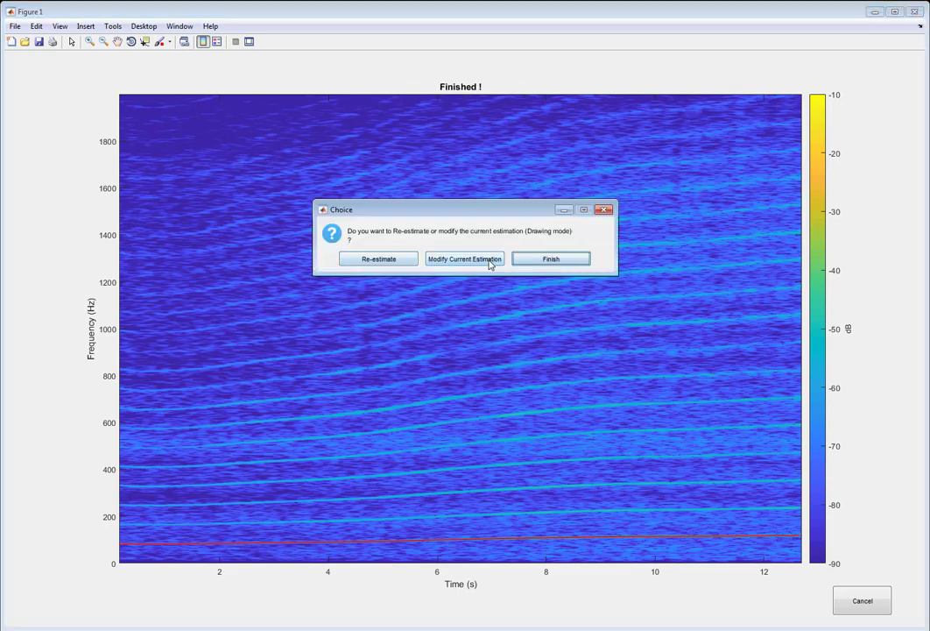
pyautogui.click(551, 260)
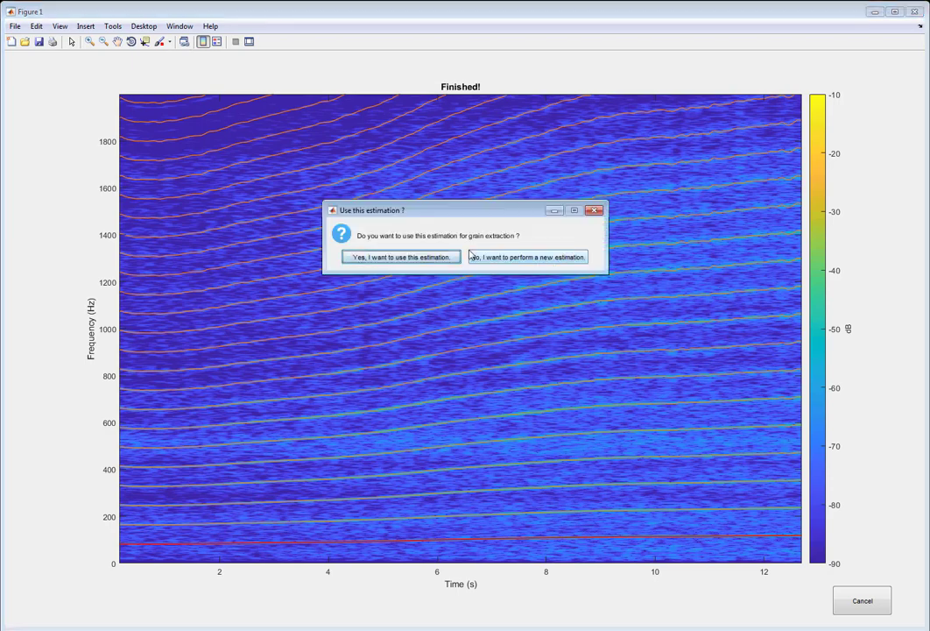
pyautogui.click(407, 258)
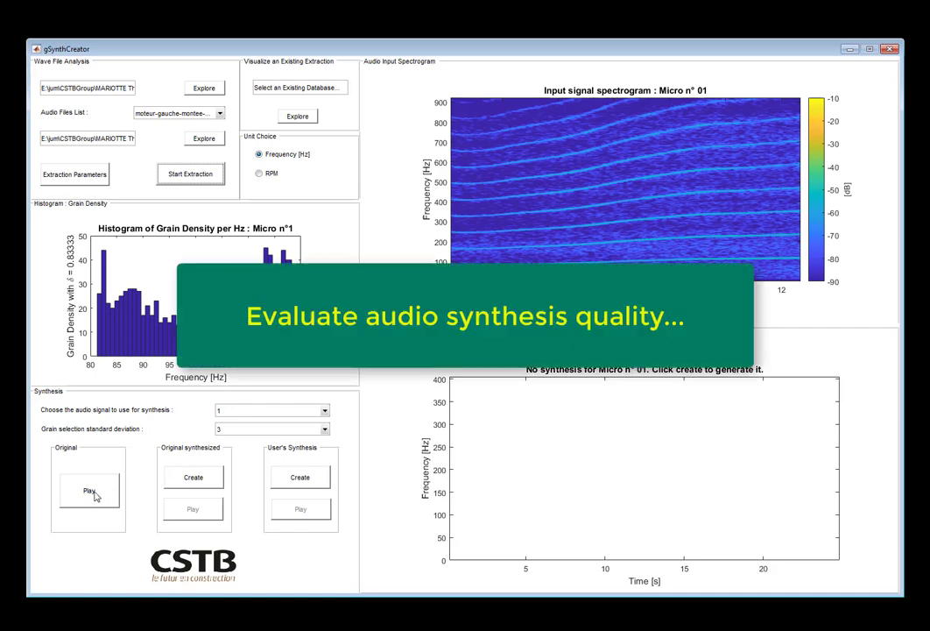
# Step: Play and stop microphone 1's original recording, then switch to microphone 3 and play it
pyautogui.click(92, 492)
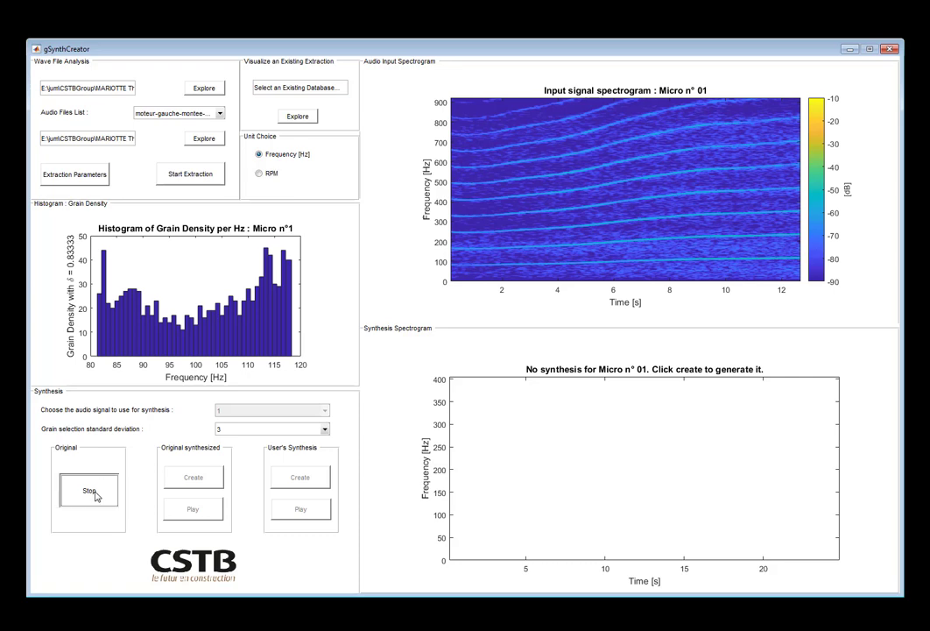
pyautogui.click(94, 493)
pyautogui.click(324, 413)
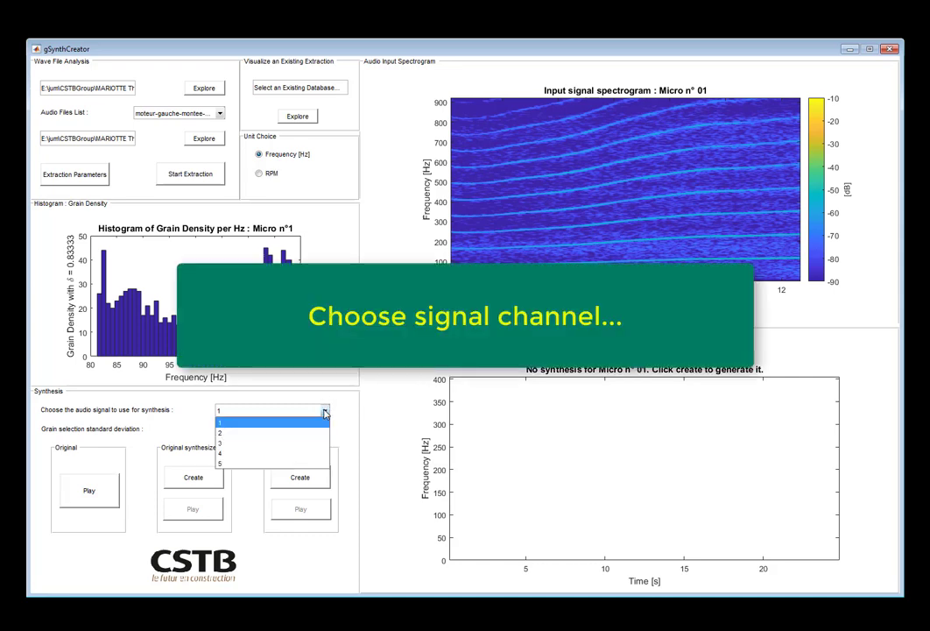
pyautogui.click(242, 449)
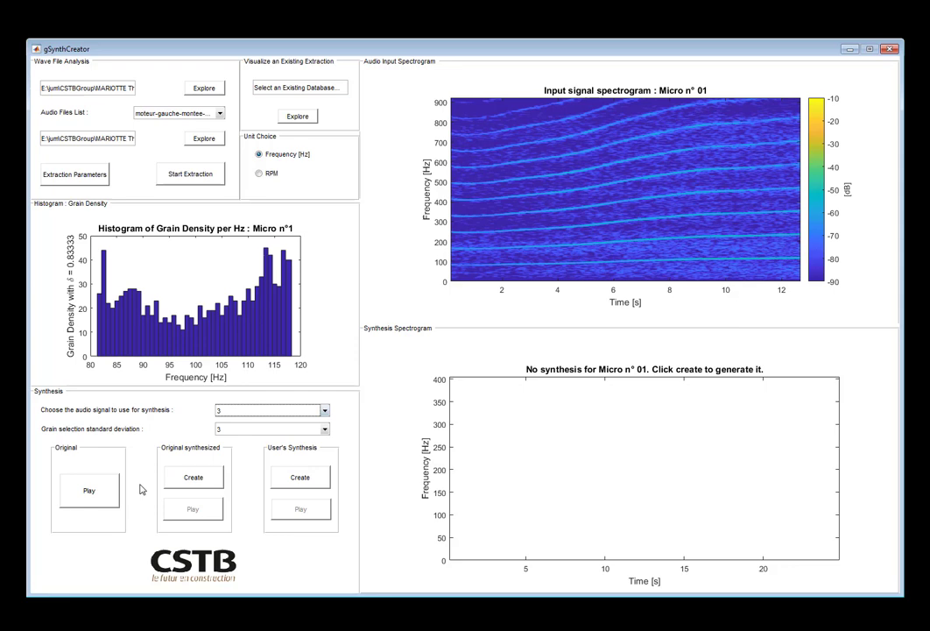
pyautogui.click(113, 497)
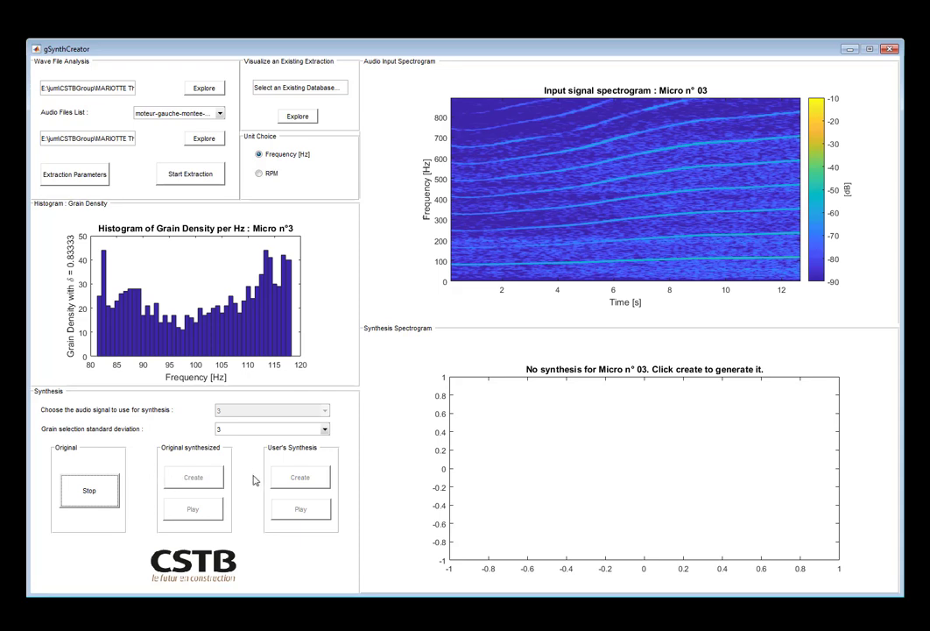
pyautogui.click(102, 493)
pyautogui.click(323, 410)
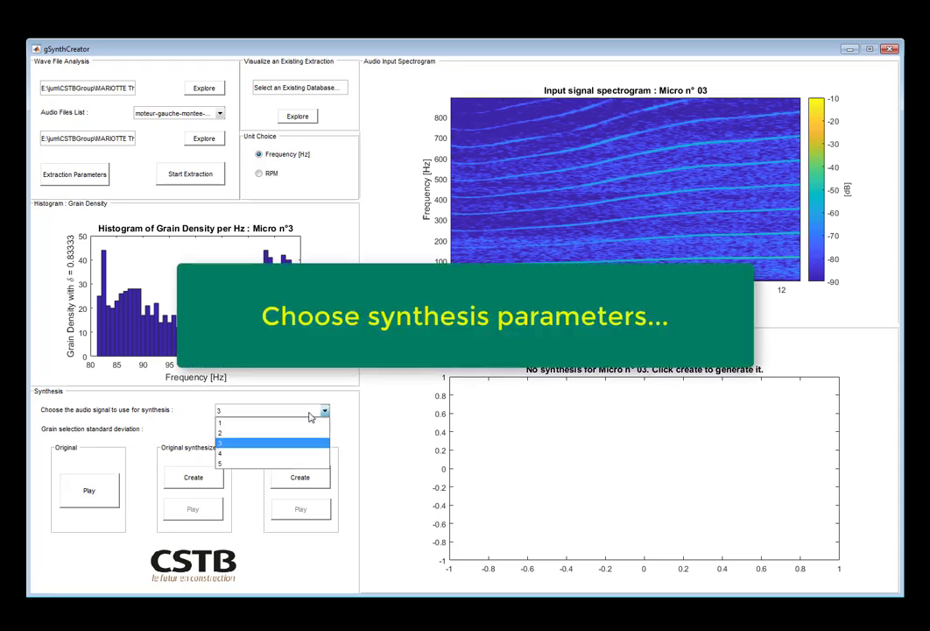
# Step: Select signal 1 with standard deviation 8, create the original synthesis and play it
pyautogui.click(321, 419)
pyautogui.click(226, 429)
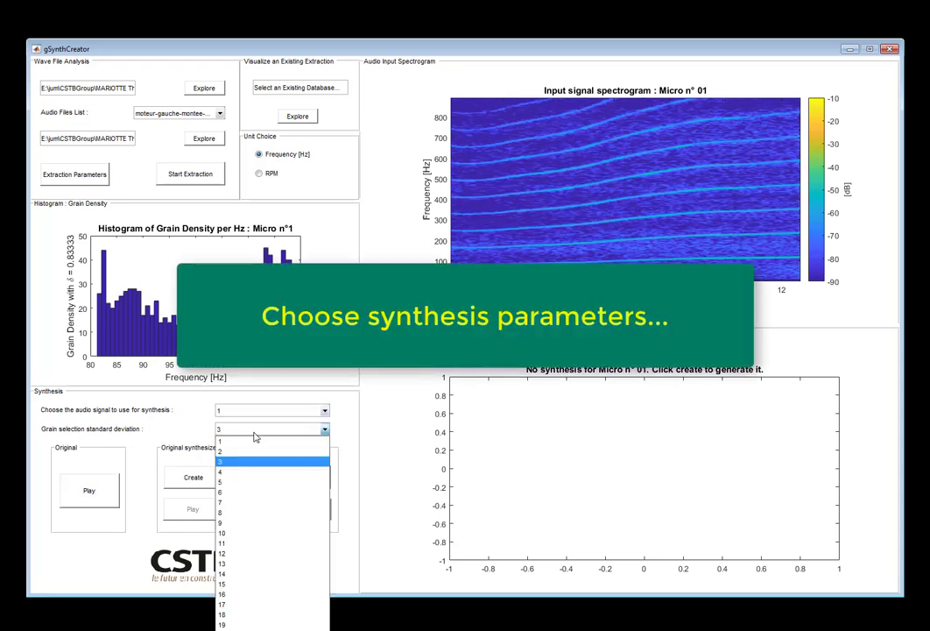
pyautogui.click(235, 512)
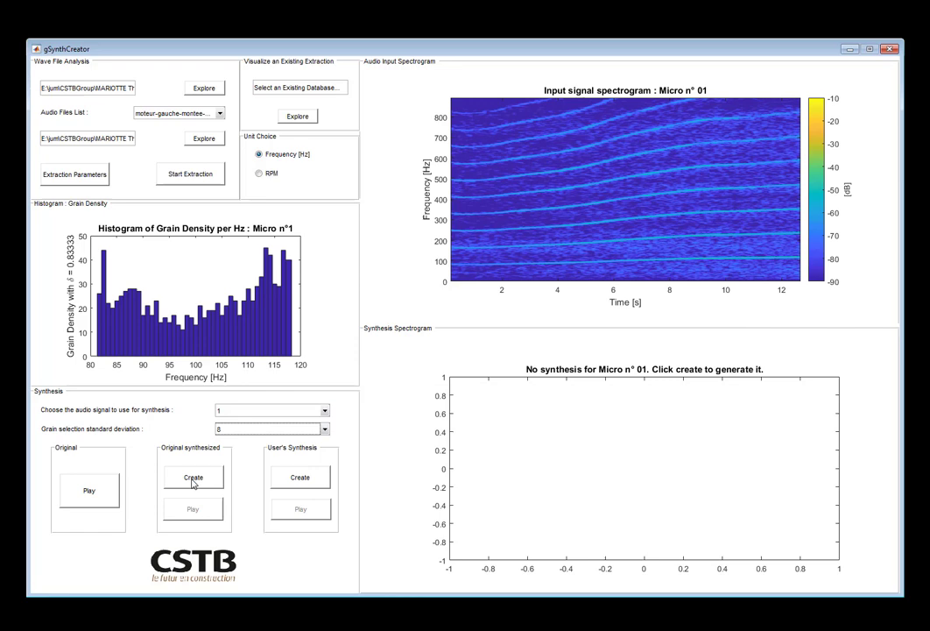
pyautogui.click(194, 480)
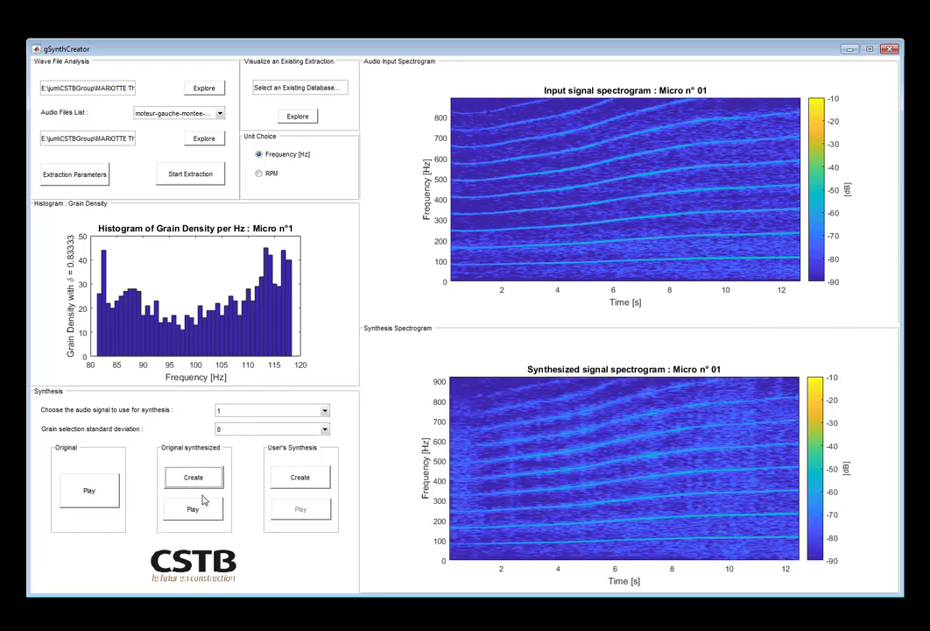
pyautogui.click(194, 509)
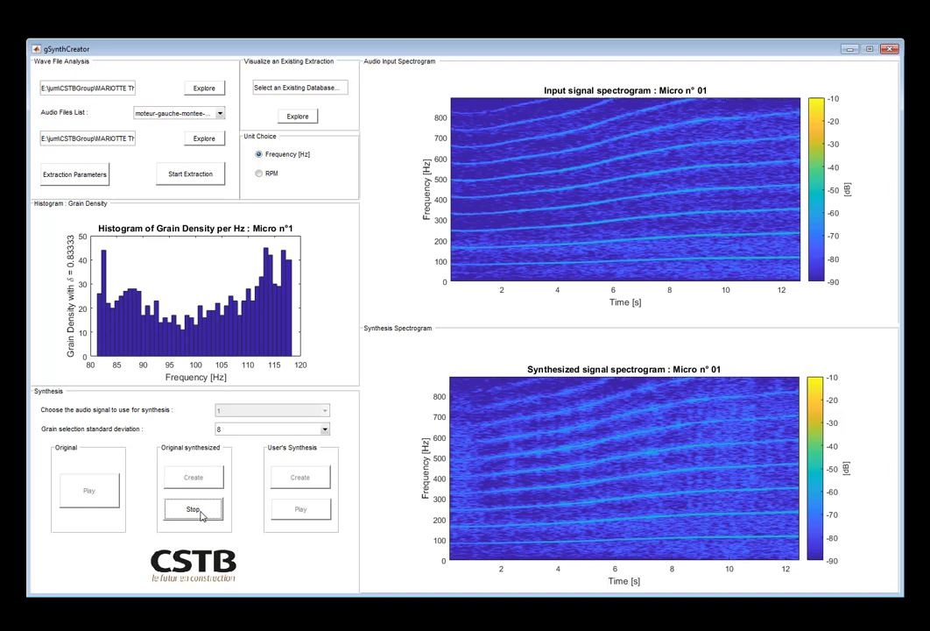
# Step: Stop playback, select signal 3 with standard deviation 5, create its synthesis and play it
pyautogui.click(324, 409)
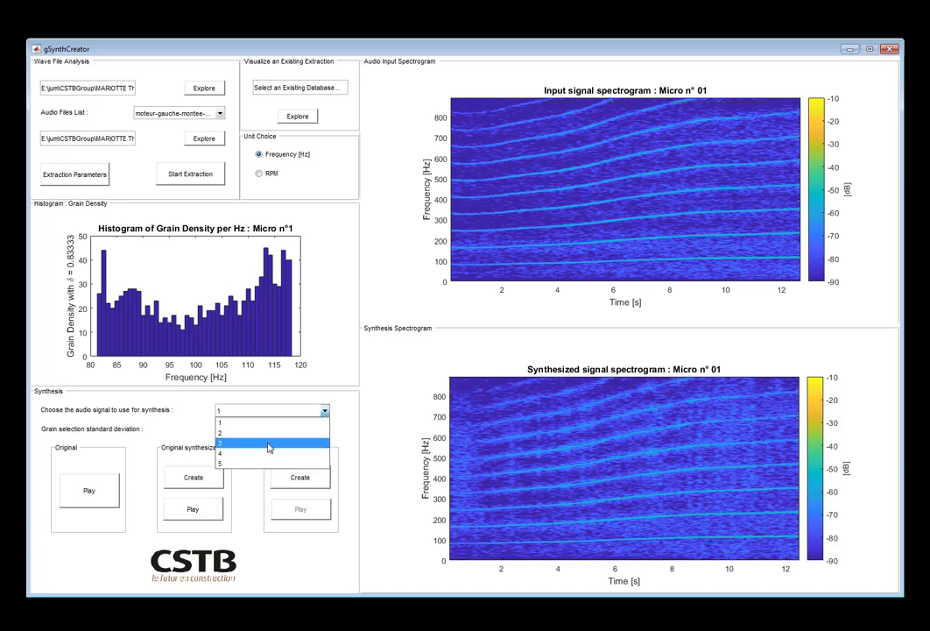
pyautogui.click(268, 444)
pyautogui.click(324, 429)
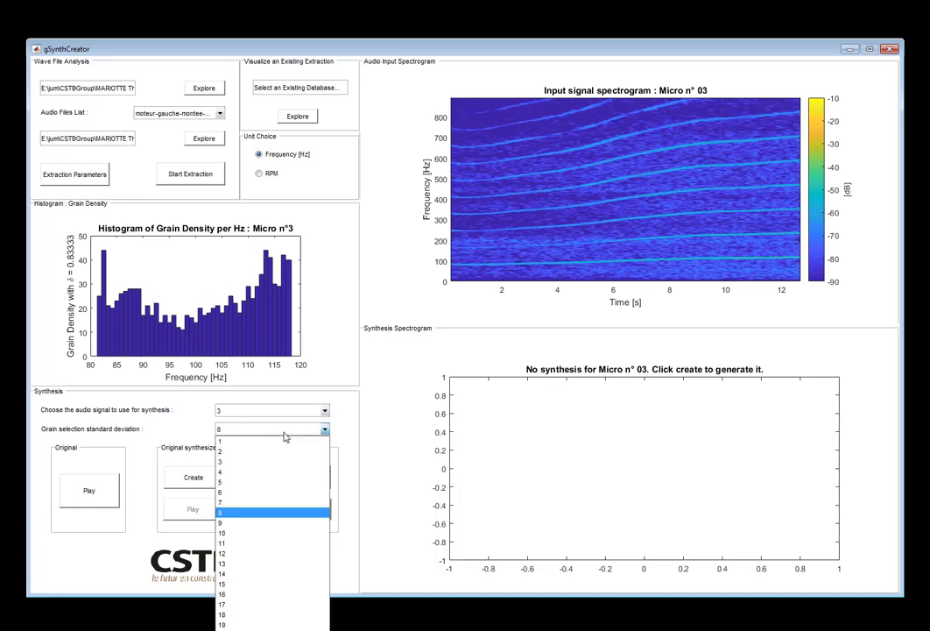
pyautogui.click(250, 485)
pyautogui.click(196, 479)
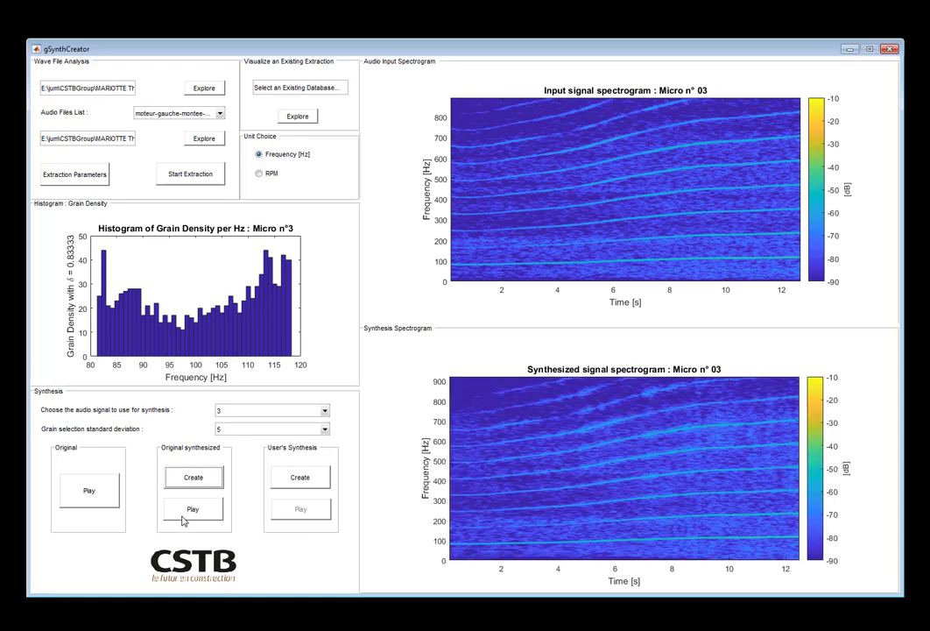
pyautogui.click(185, 515)
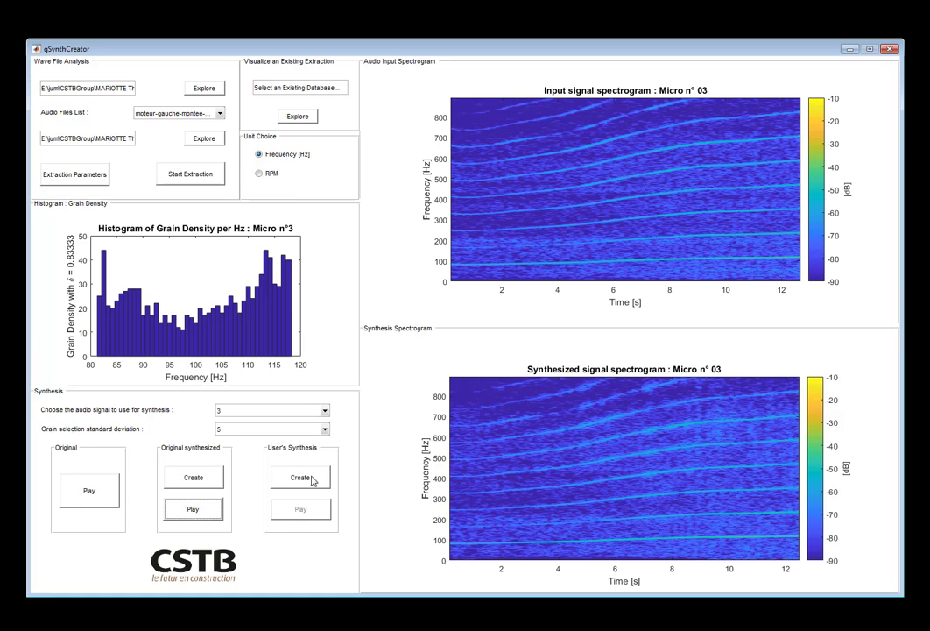
# Step: Start a user synthesis with a 30-second duration
pyautogui.click(301, 478)
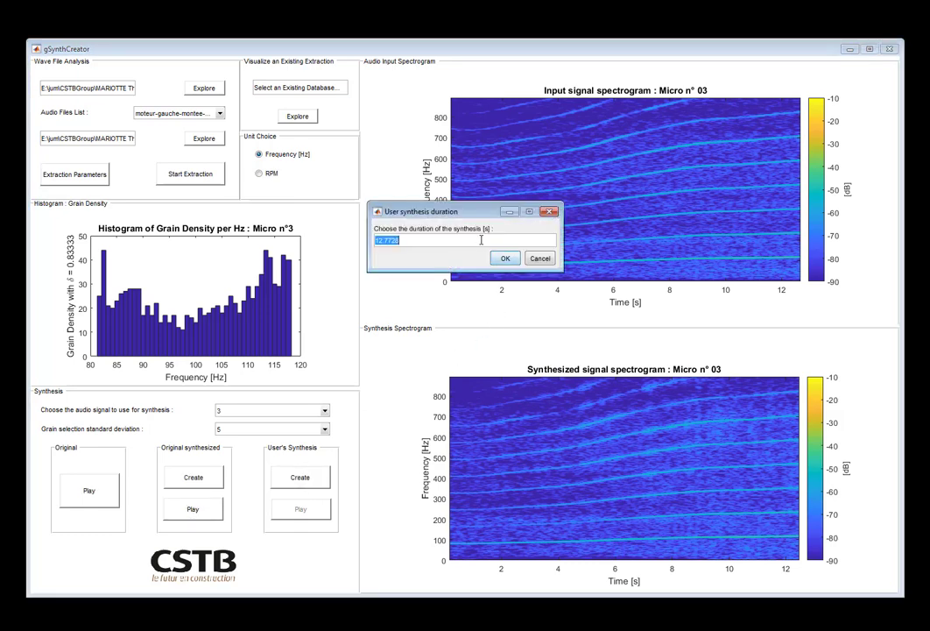
pyautogui.write('30')
pyautogui.click(504, 261)
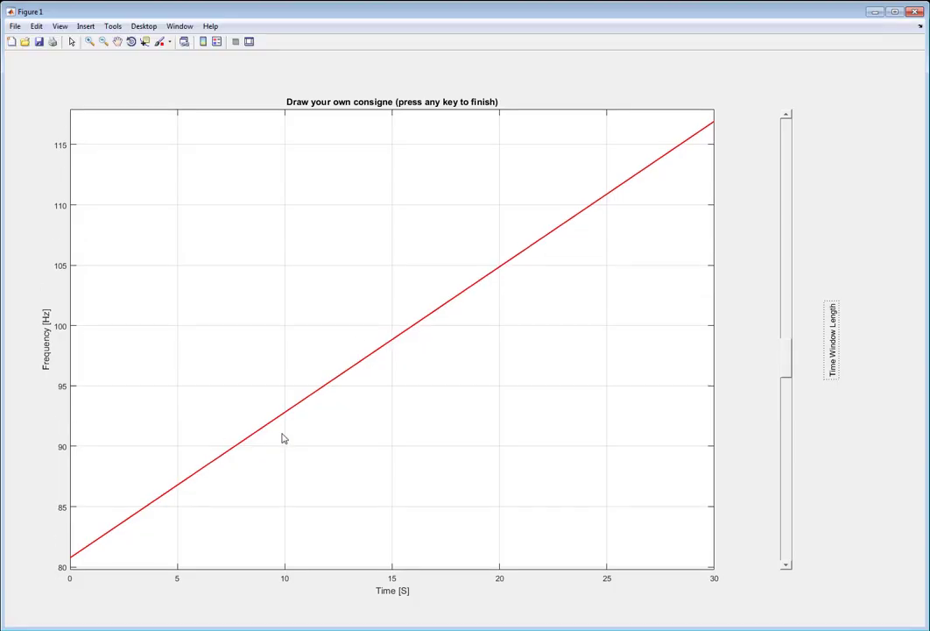
# Step: Drag the red curve into bumps near 5, 11 and 22 s with a trough near 17 s, then confirm it
pyautogui.moveTo(786, 372); pyautogui.dragTo(787, 491)
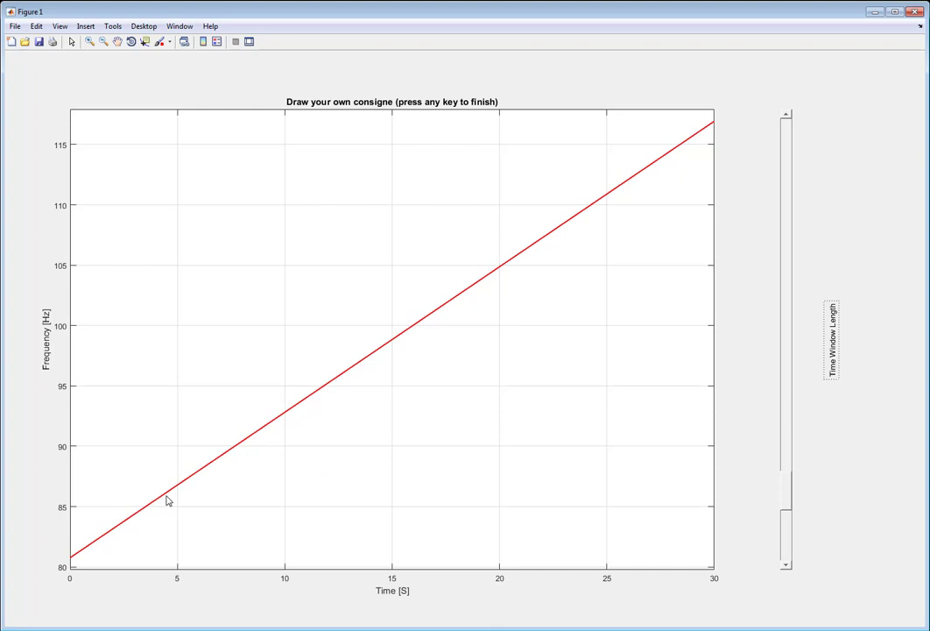
pyautogui.moveTo(168, 496); pyautogui.dragTo(175, 219)
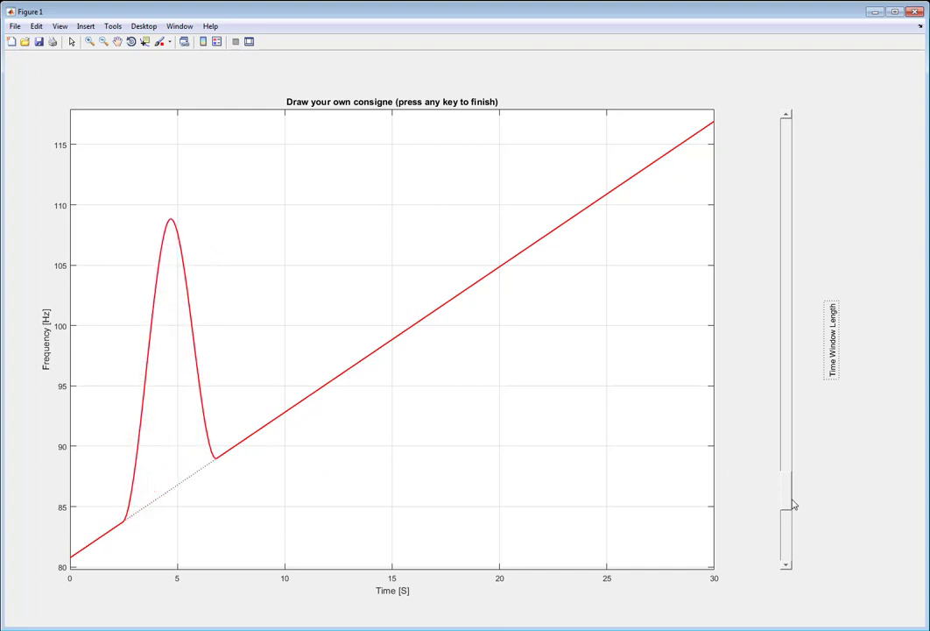
pyautogui.moveTo(789, 500); pyautogui.dragTo(787, 446)
pyautogui.moveTo(192, 359)
pyautogui.mouseDown()
pyautogui.moveTo(216, 230)
pyautogui.moveTo(212, 144)
pyautogui.mouseUp()
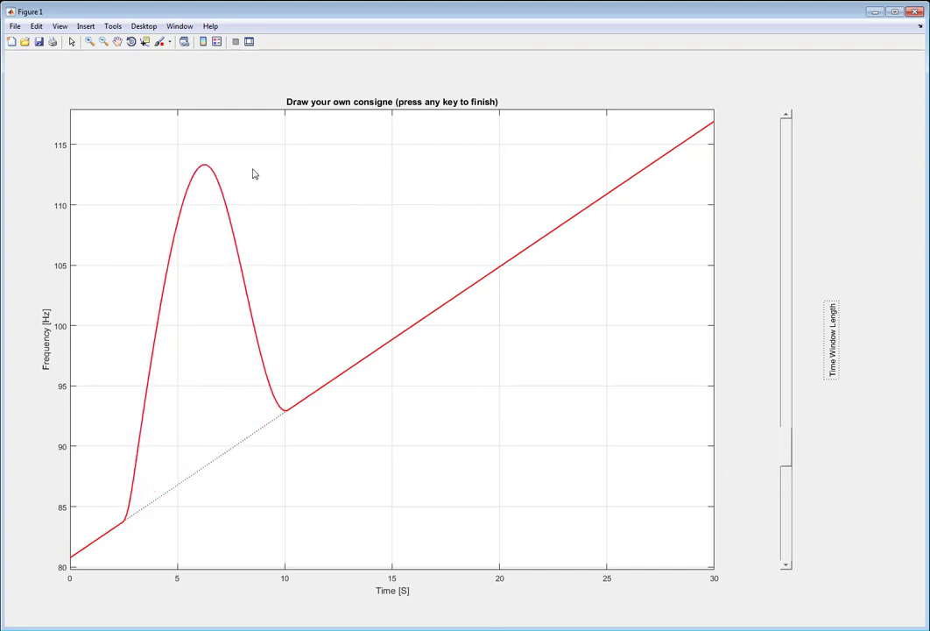
pyautogui.moveTo(316, 397)
pyautogui.mouseDown()
pyautogui.moveTo(318, 243)
pyautogui.moveTo(370, 174)
pyautogui.moveTo(318, 243)
pyautogui.mouseUp()
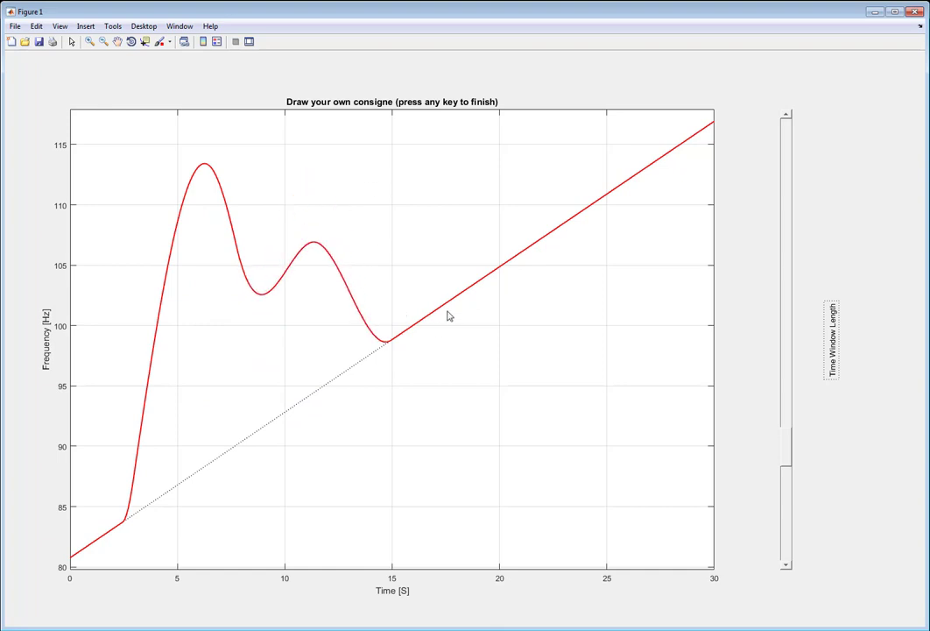
pyautogui.moveTo(451, 315); pyautogui.dragTo(445, 419)
pyautogui.moveTo(530, 249)
pyautogui.mouseDown()
pyautogui.moveTo(553, 186)
pyautogui.moveTo(575, 149)
pyautogui.moveTo(688, 148)
pyautogui.moveTo(709, 130)
pyautogui.moveTo(668, 273)
pyautogui.moveTo(645, 487)
pyautogui.moveTo(713, 456)
pyautogui.moveTo(714, 447)
pyautogui.moveTo(709, 503)
pyautogui.mouseUp()
pyautogui.press('Return')
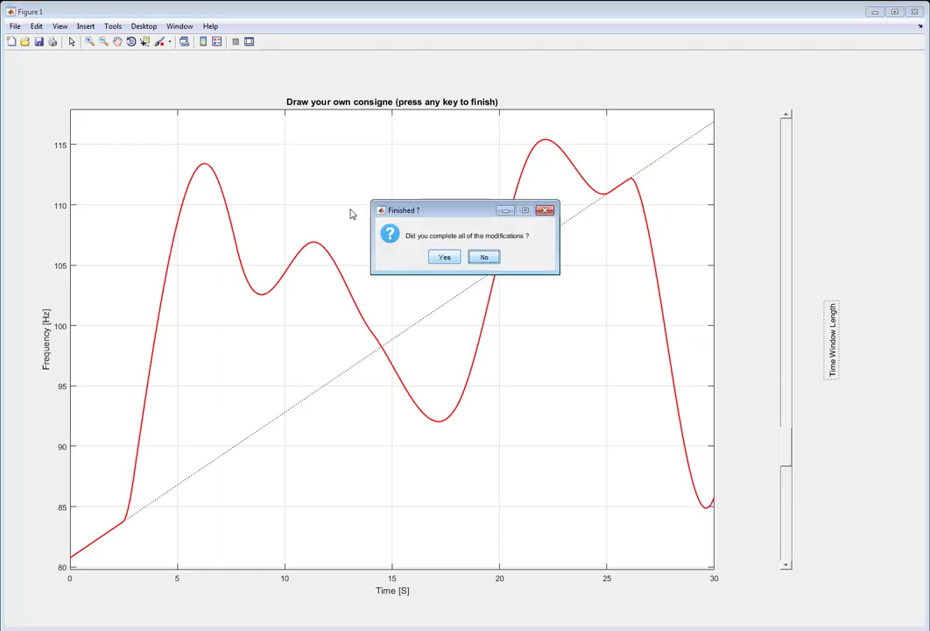
pyautogui.click(444, 257)
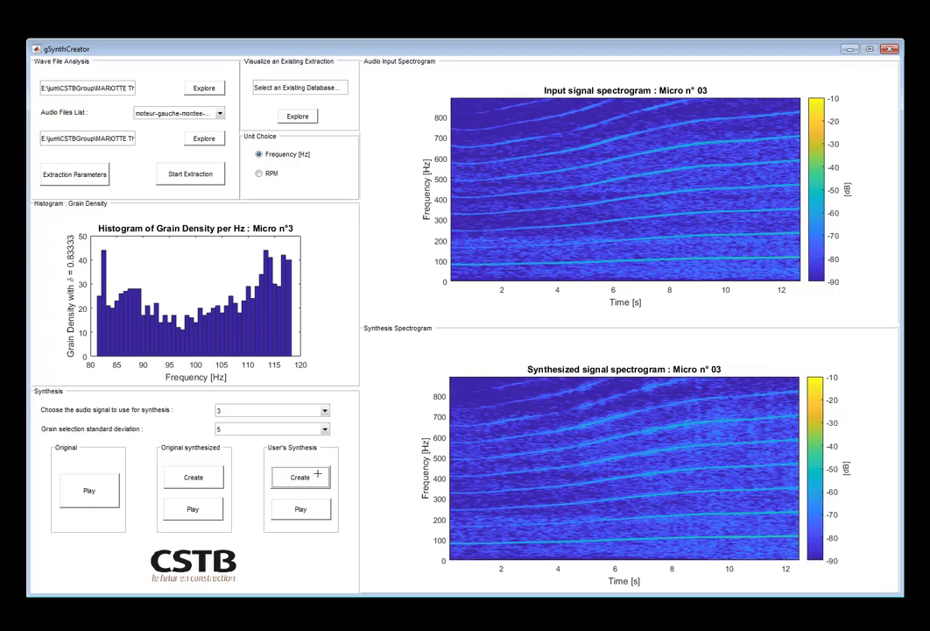
# Step: Play microphone 3's user-drawn synthesis
pyautogui.click(300, 509)
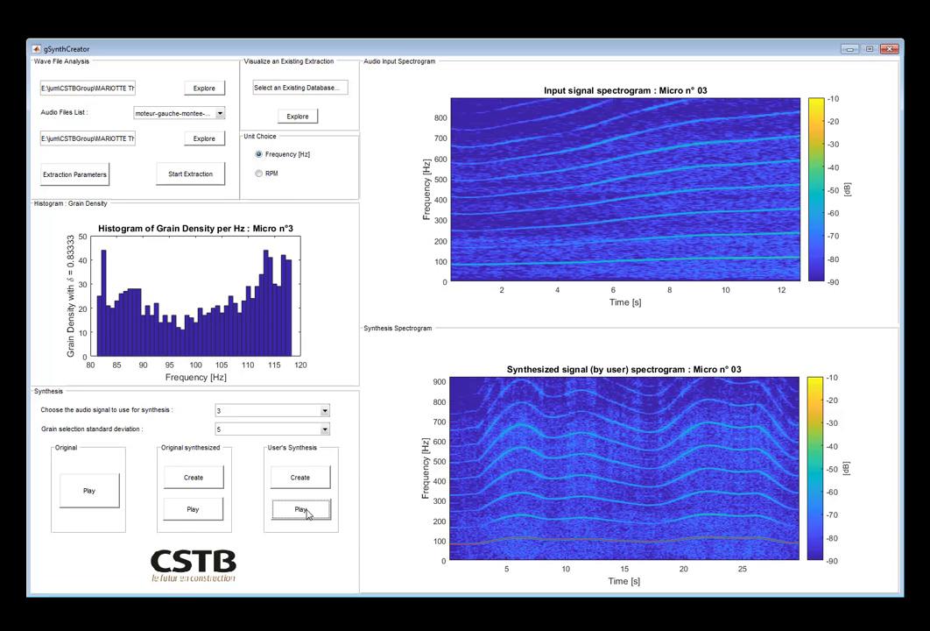